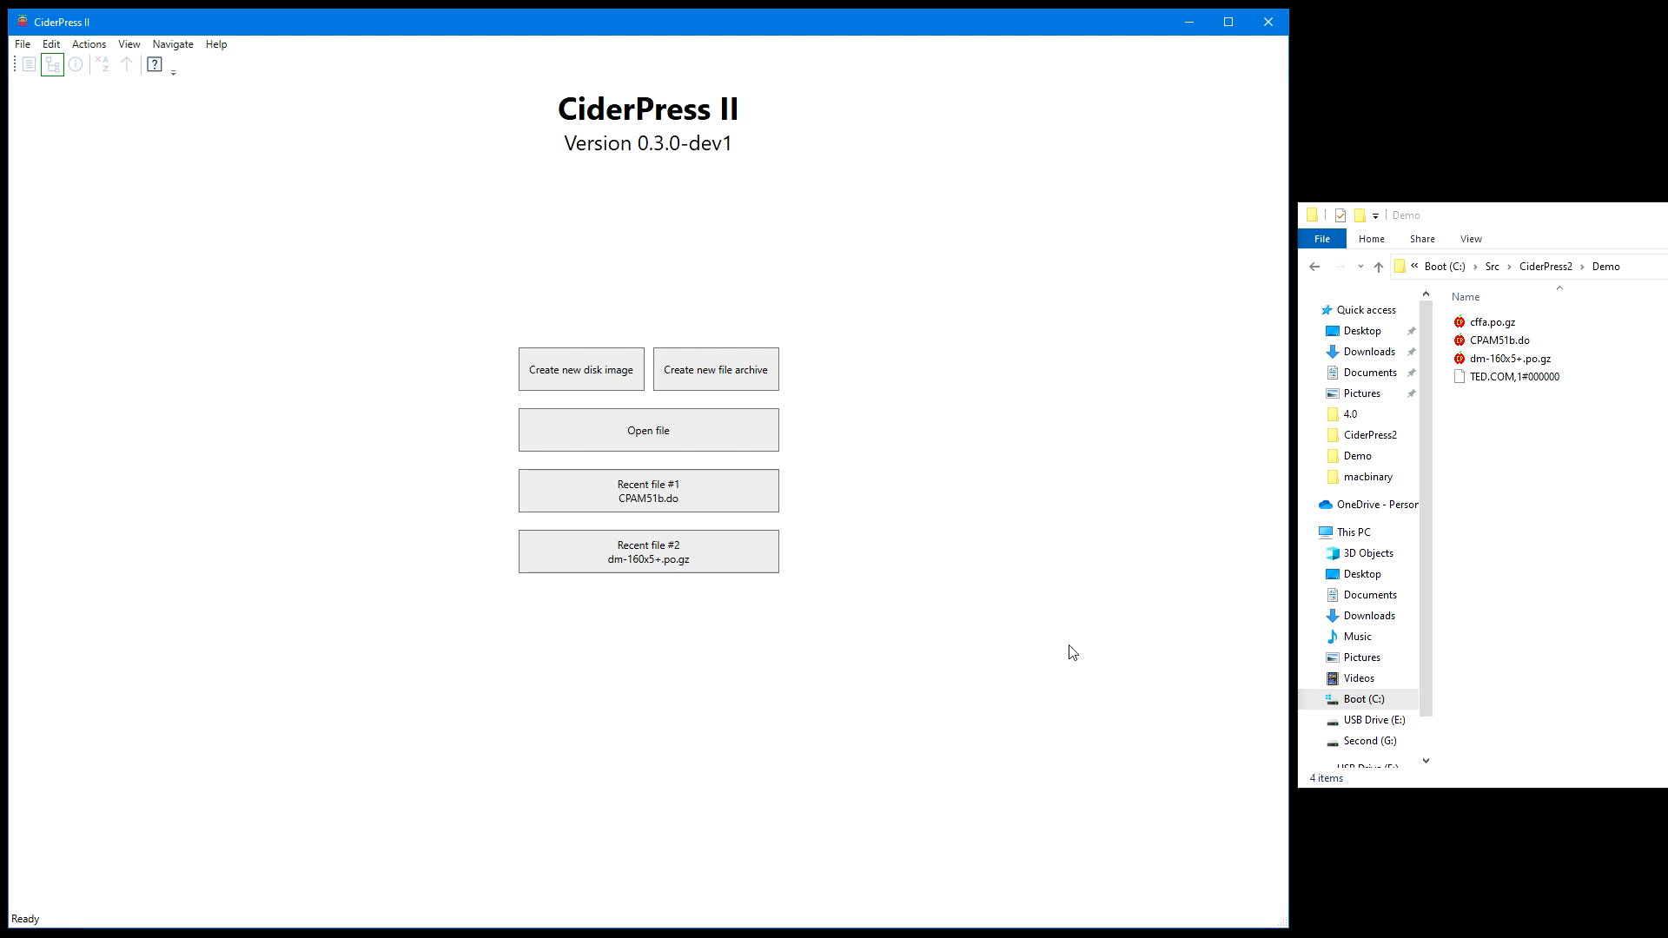
Create an 800 KB 3.5-inch CP/M disk image in WOZ format with boot tracks allocated, saved as NewDisk.woz in the Demo folder
click(583, 370)
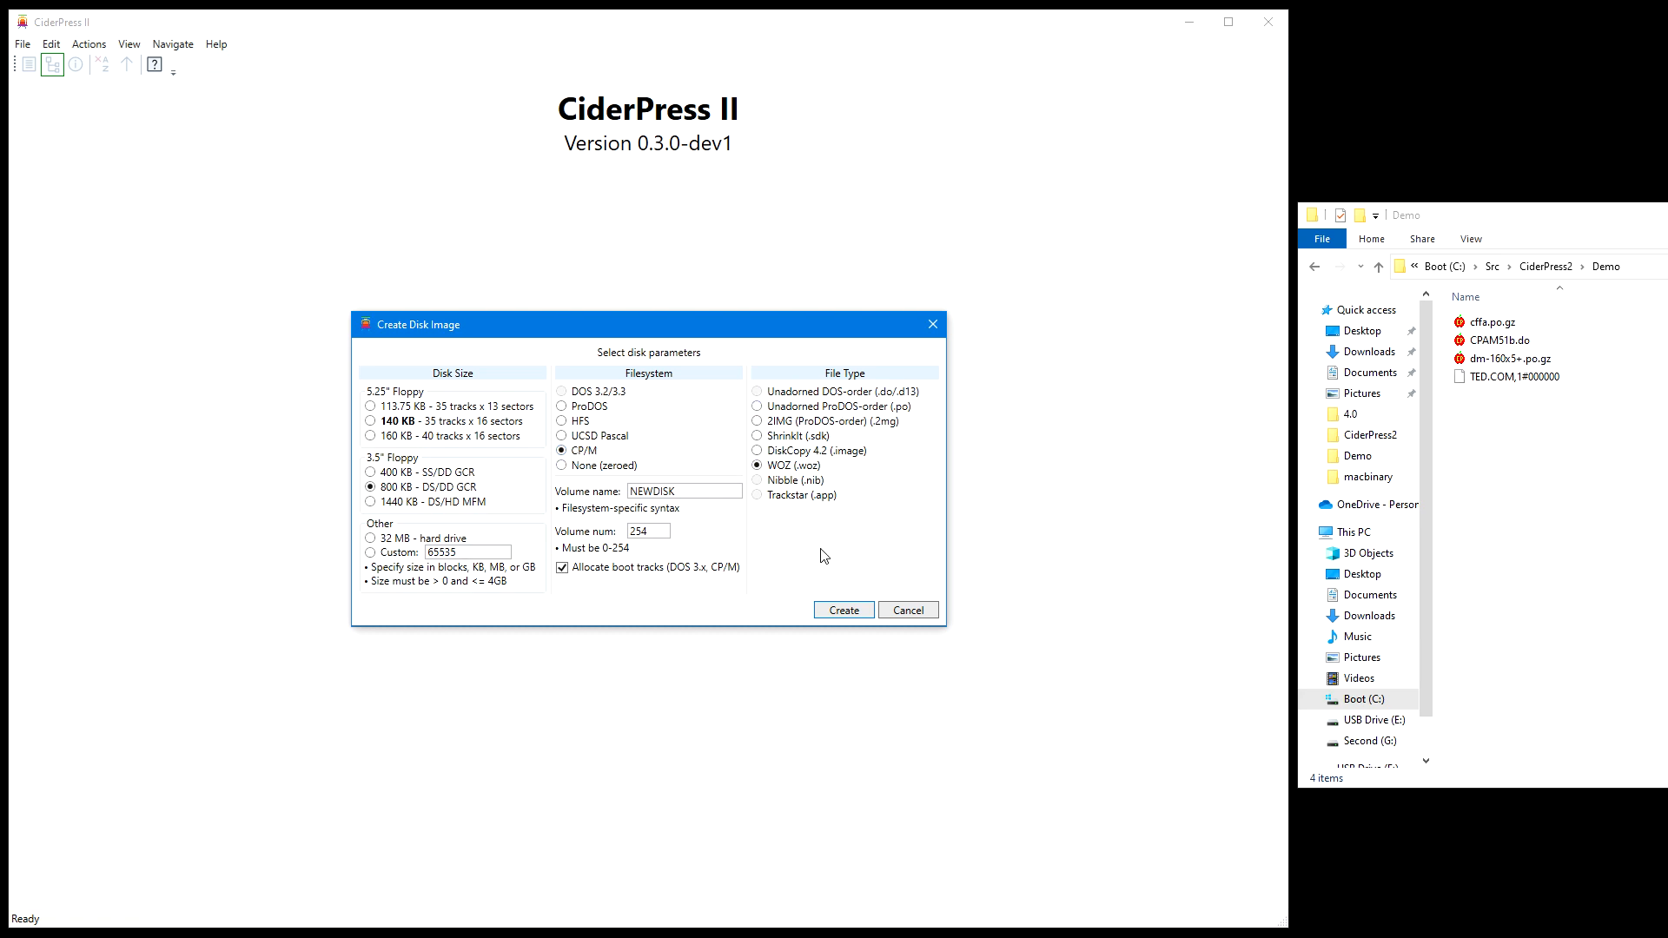
click(854, 613)
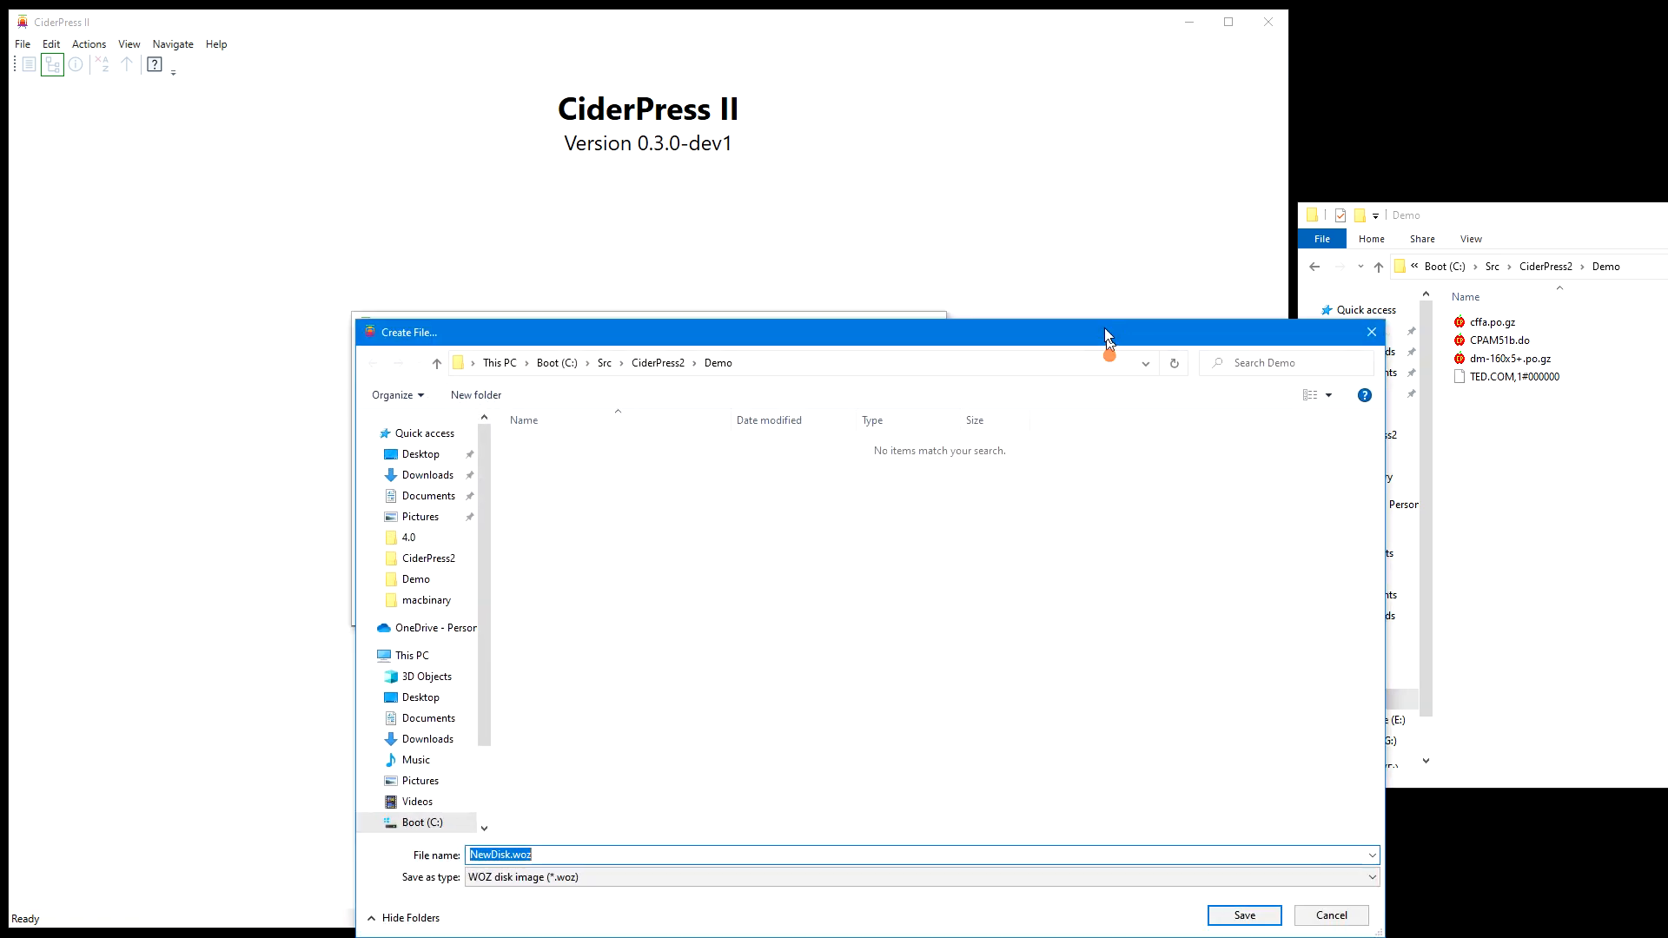
click(1183, 764)
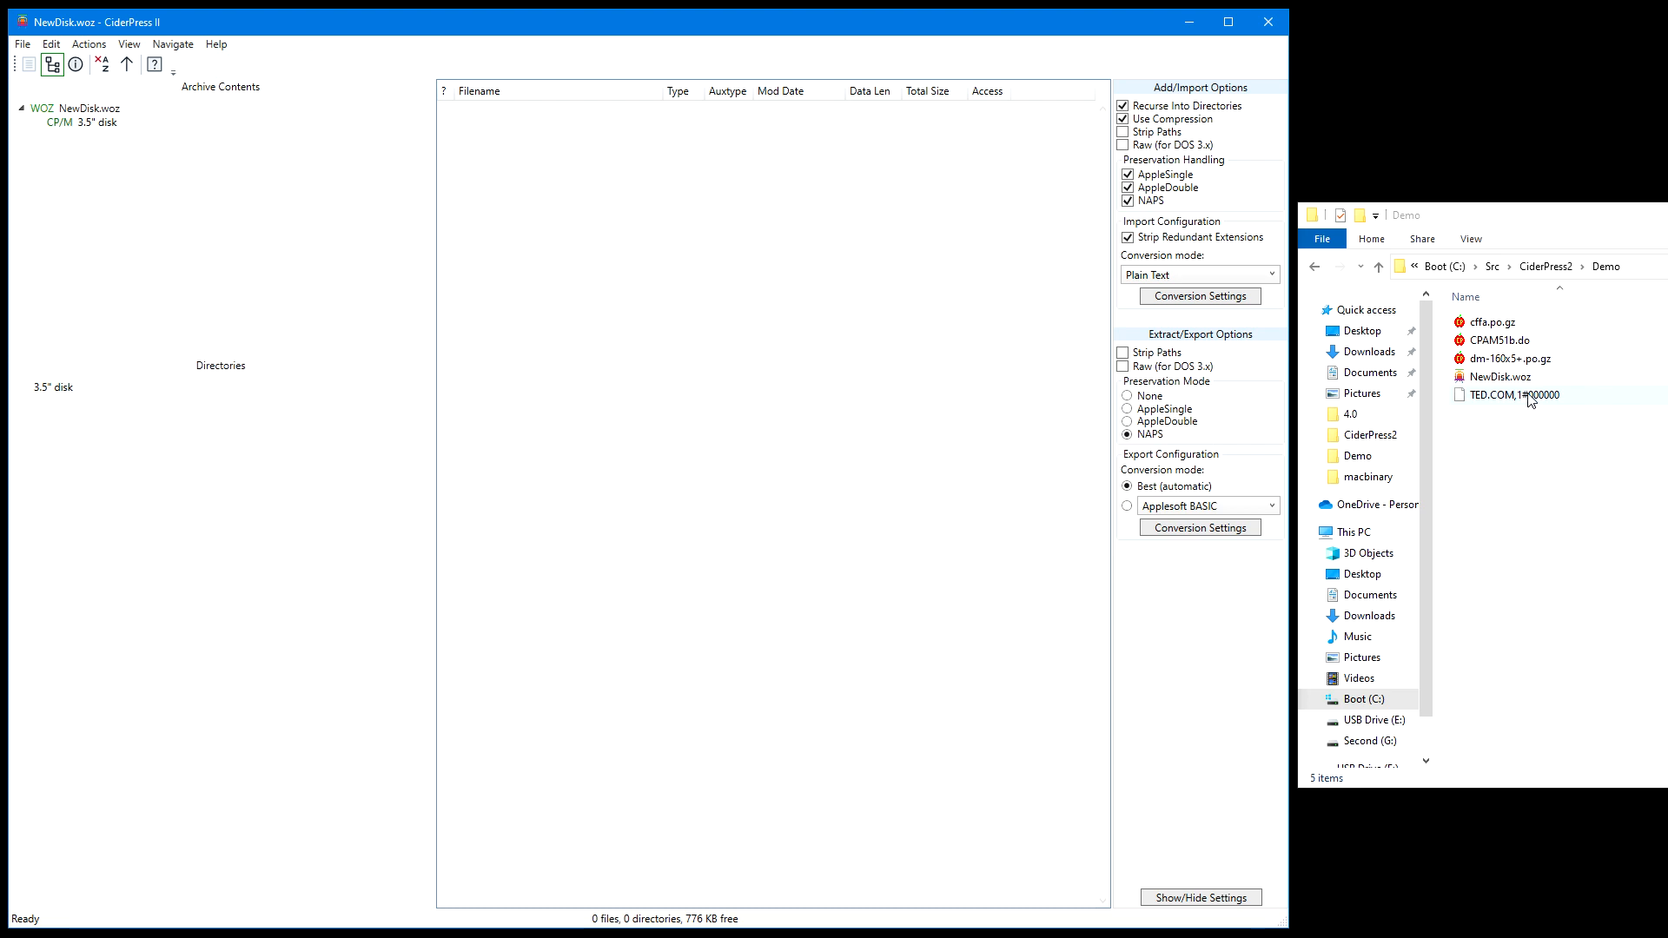
Add the file TED.COM,1#000000 from the Demo folder to the new CP/M disk and check its contents in the file viewer
drag(1529, 399, 694, 175)
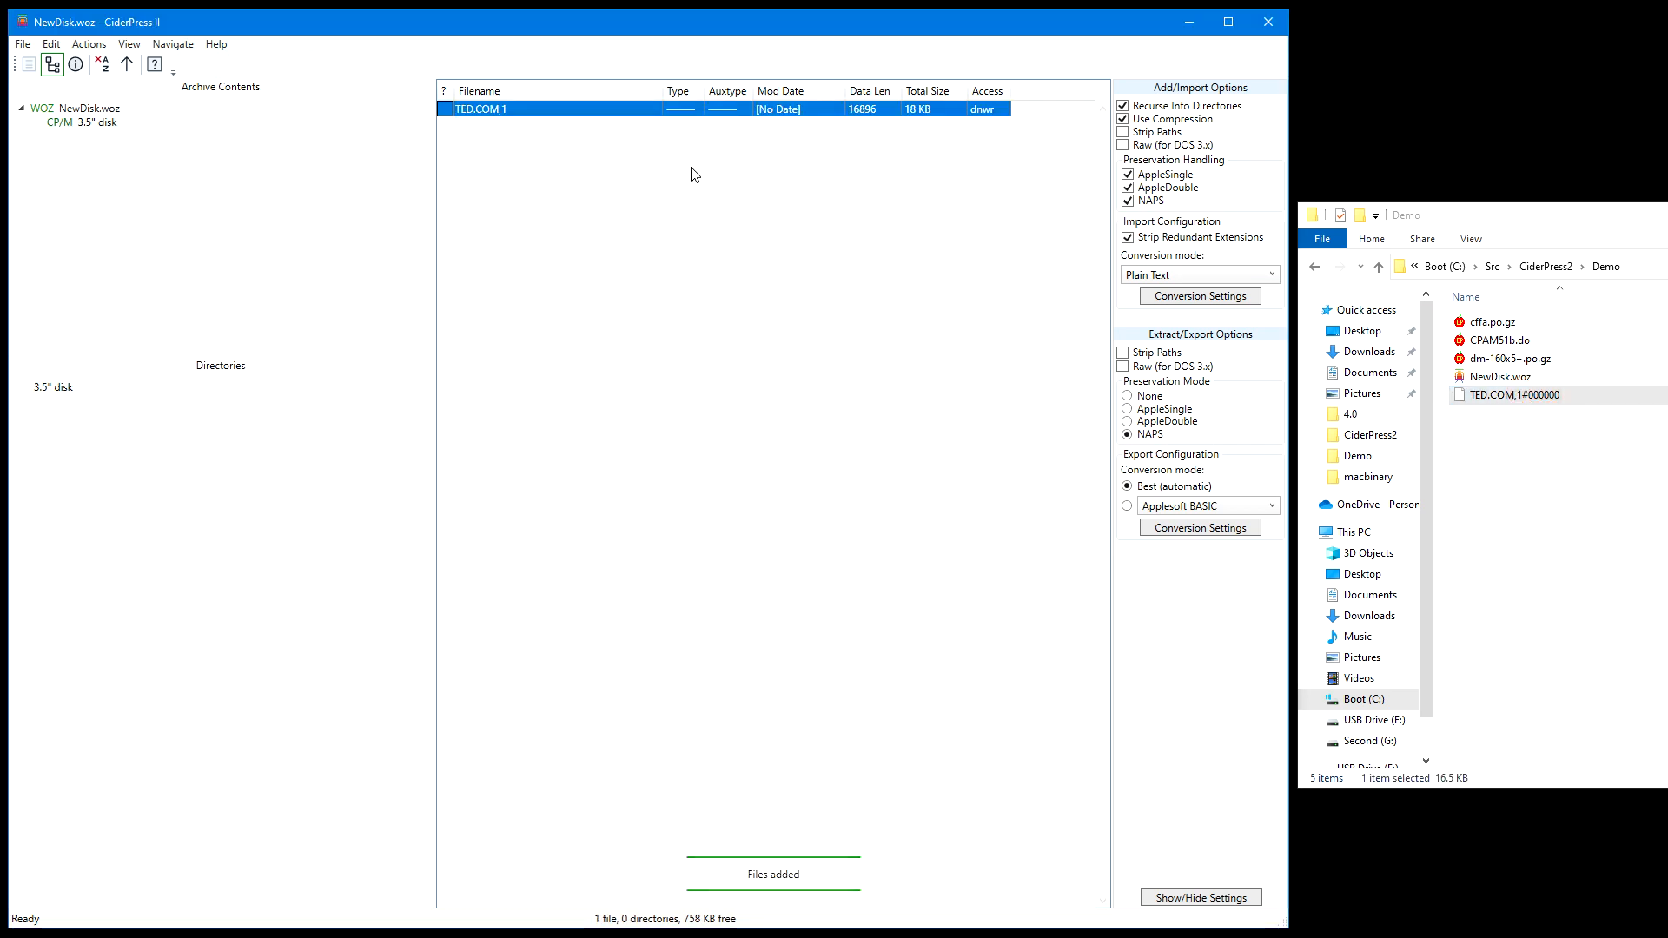
double_click(492, 112)
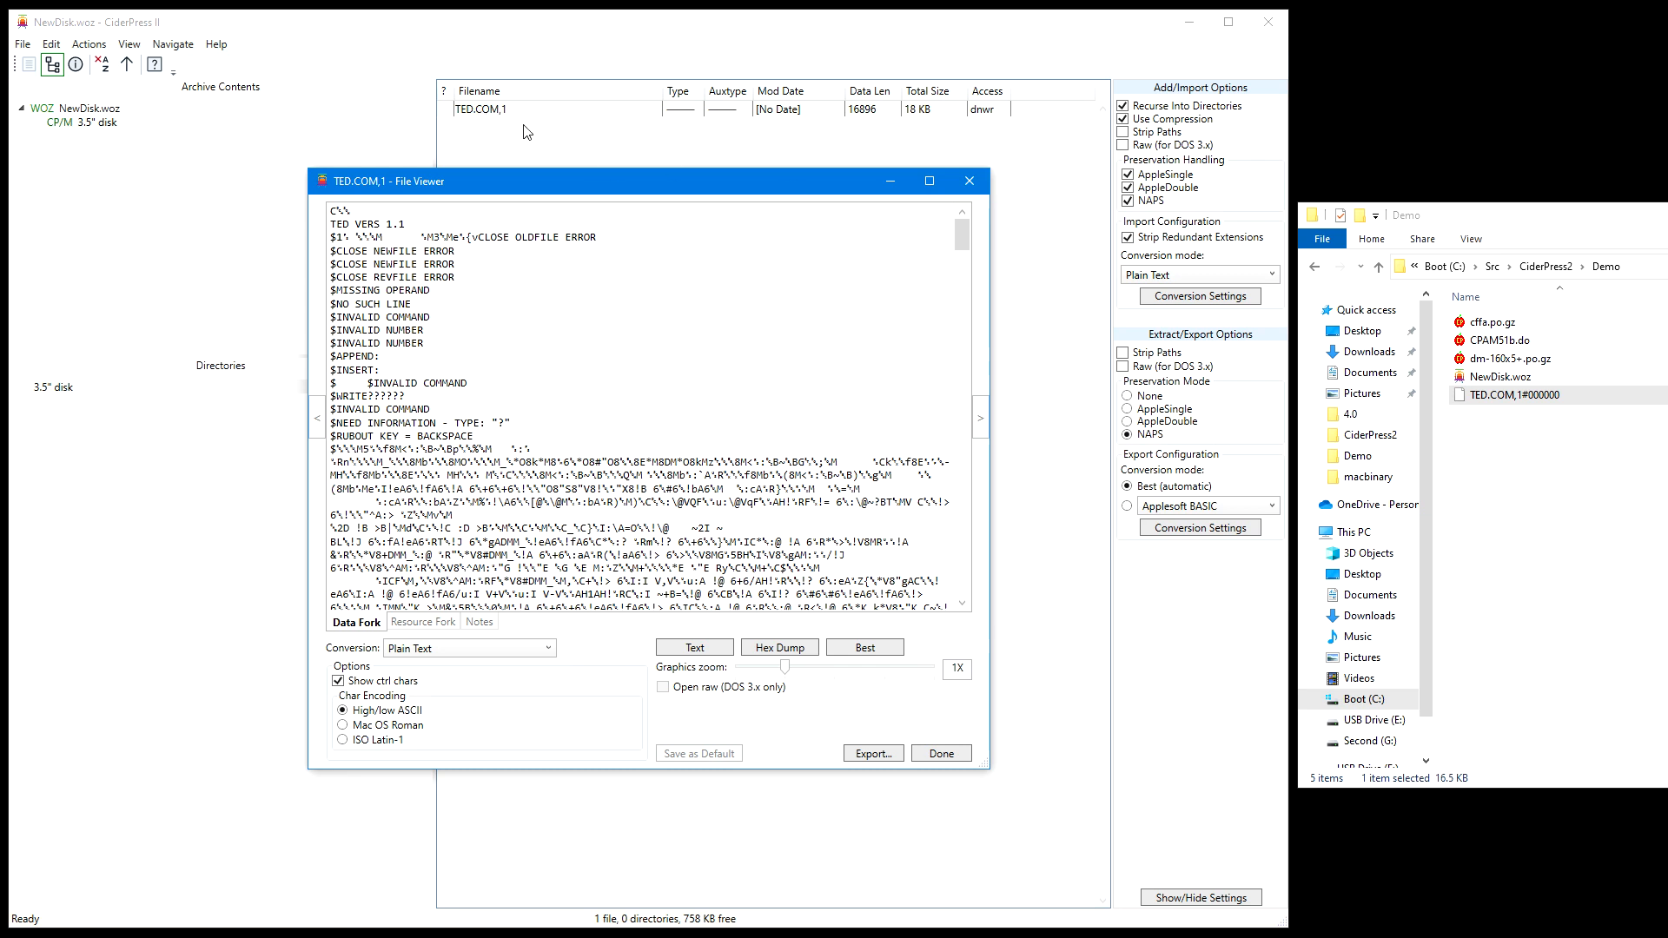
click(968, 180)
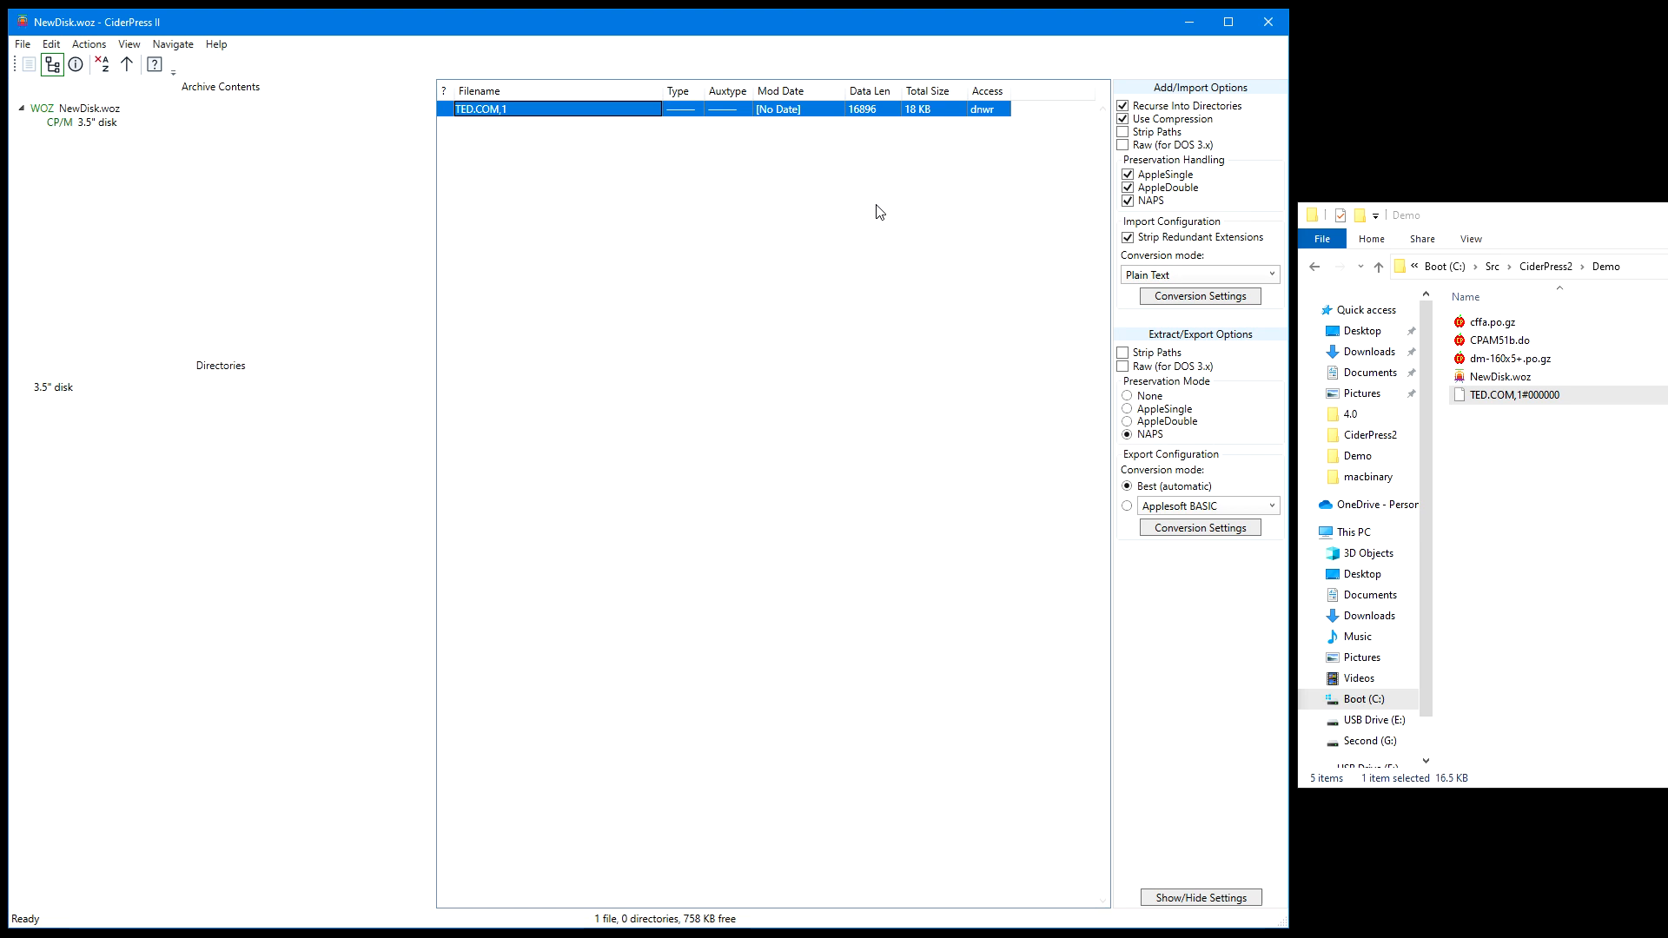
Examine the disk image information and metadata list of NewDisk.woz, including the meta:contributor entry's editing rules
click(106, 108)
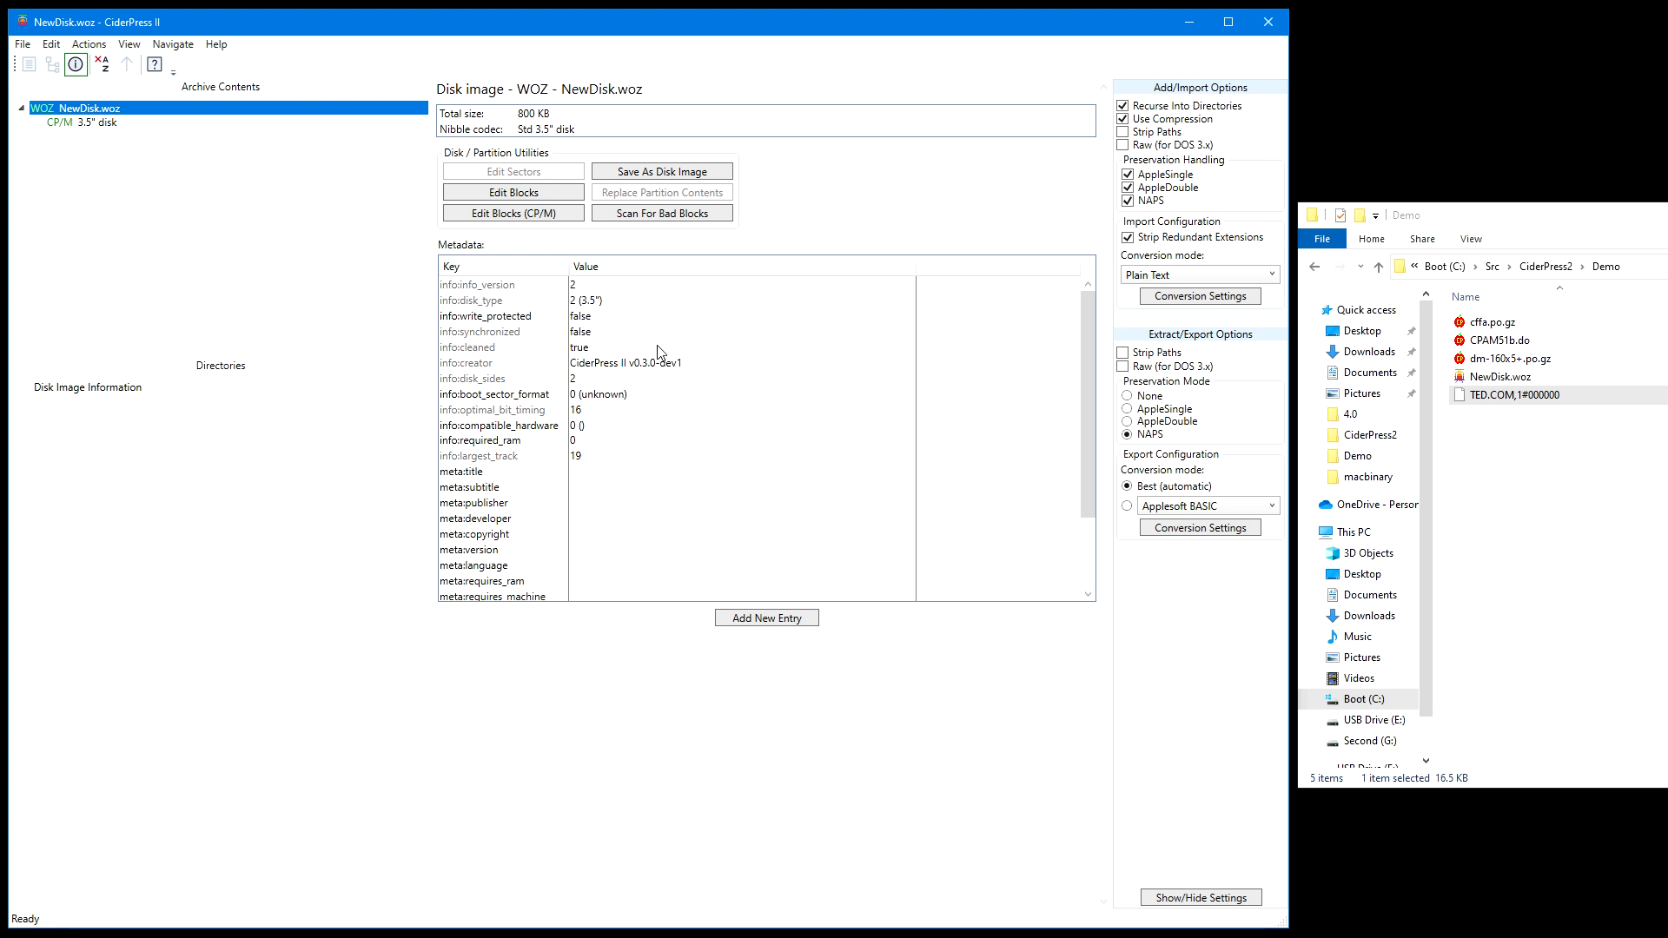
scroll(658, 351, down, 5)
scroll(643, 431, up, 5)
scroll(603, 433, down, 2)
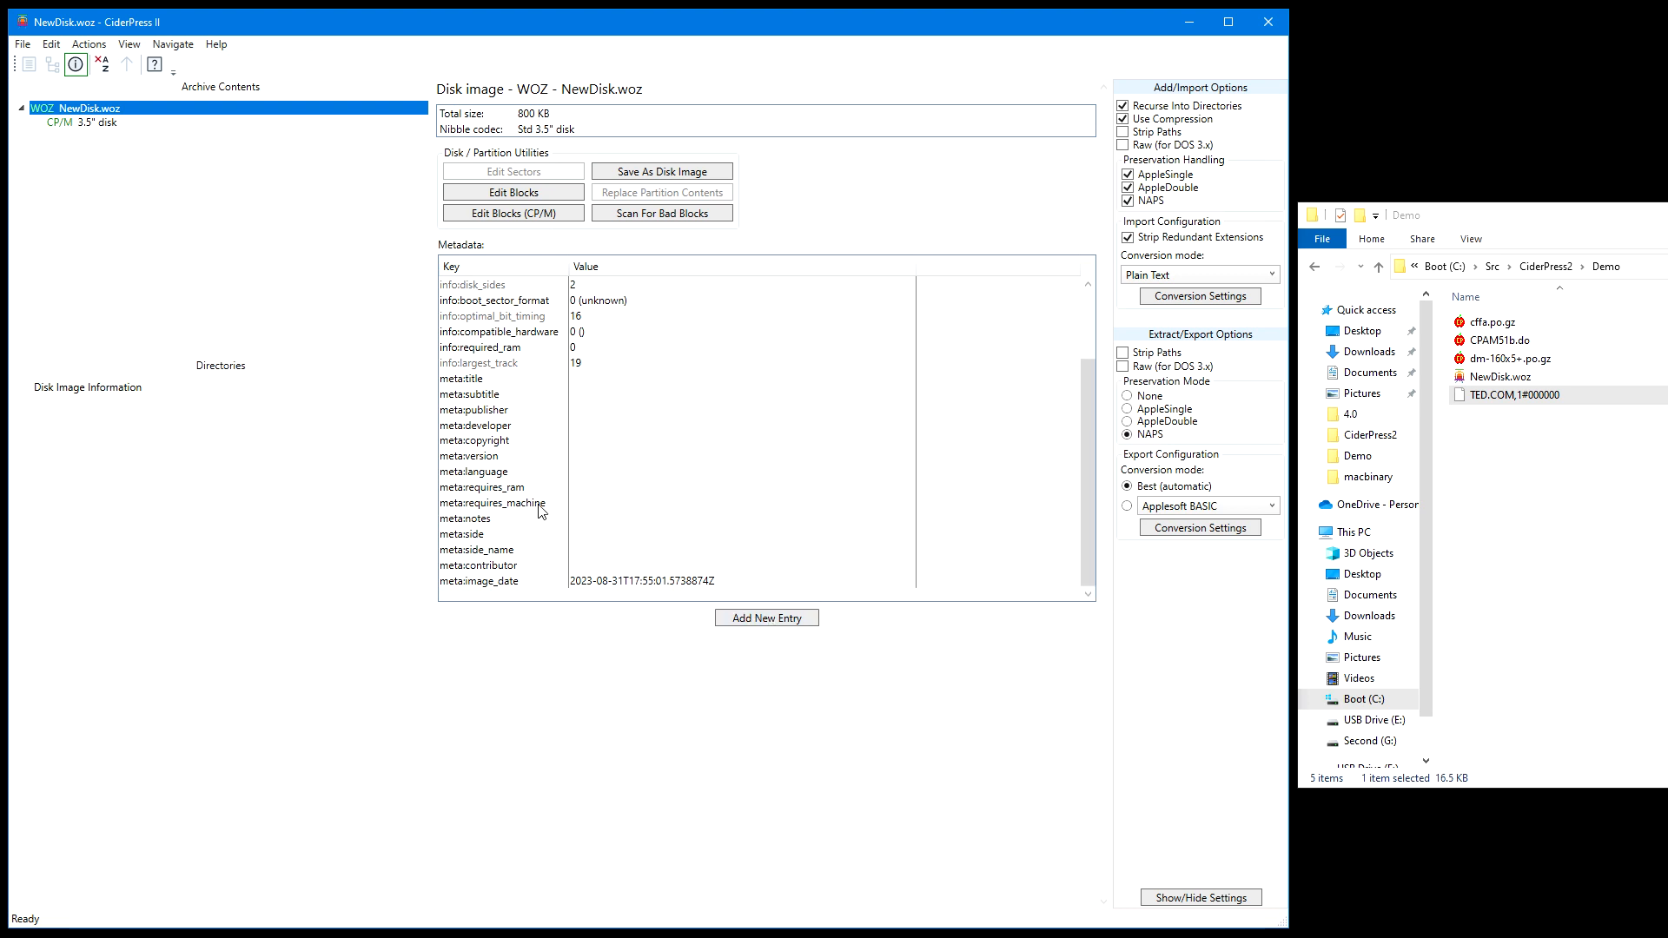
double_click(643, 565)
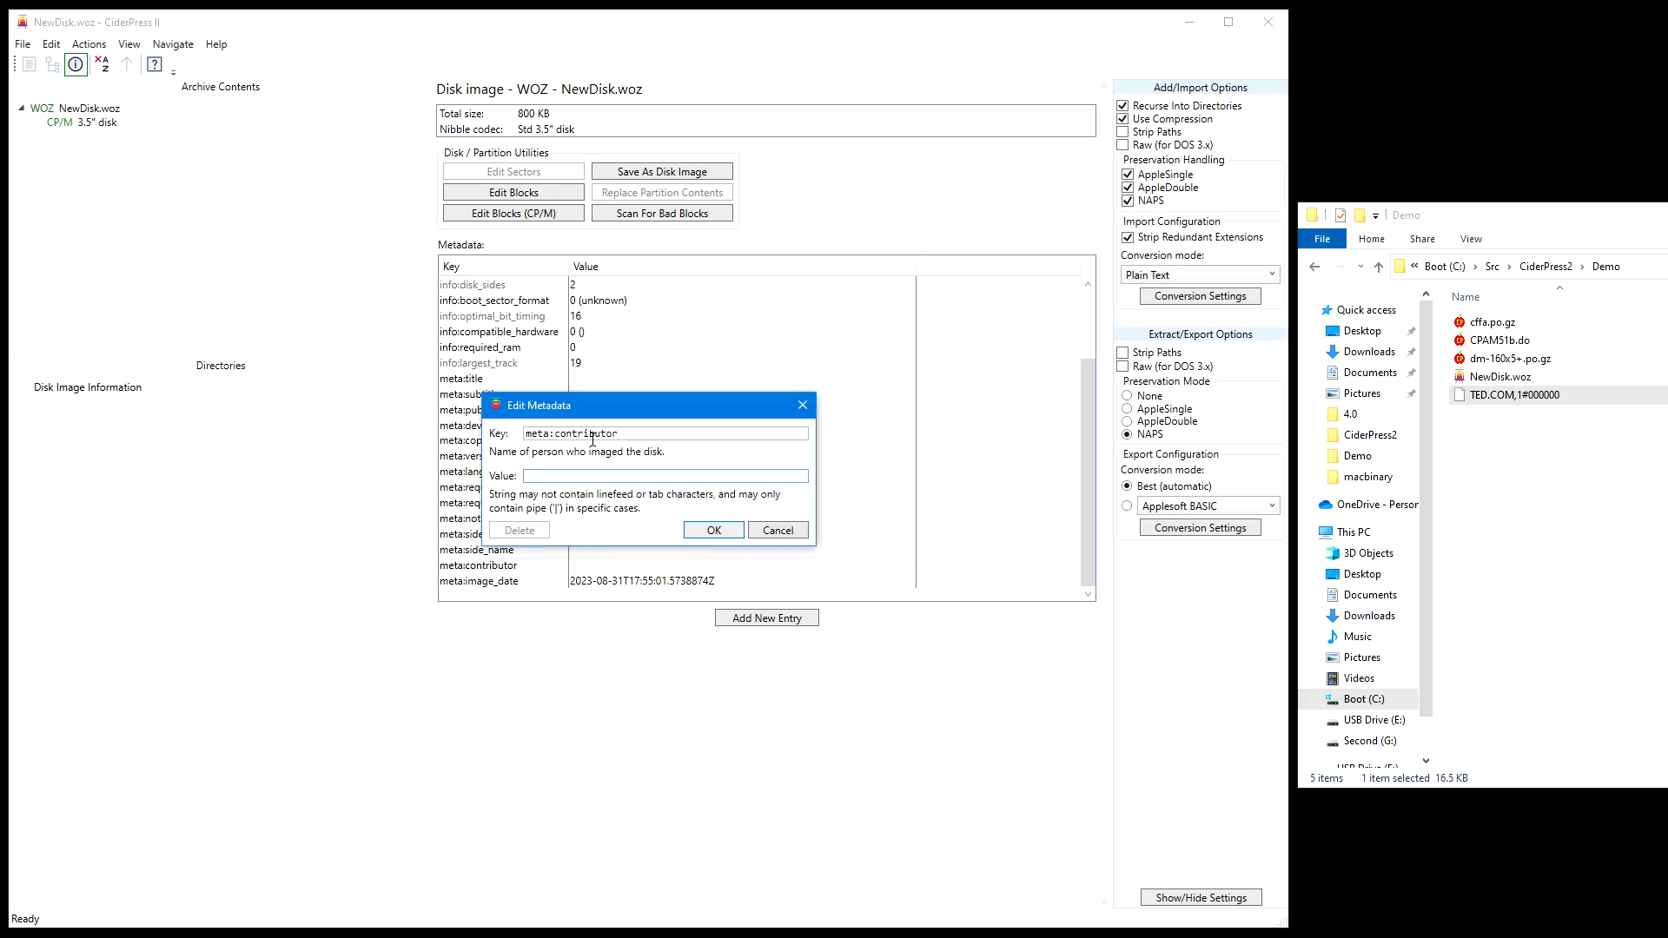
click(789, 532)
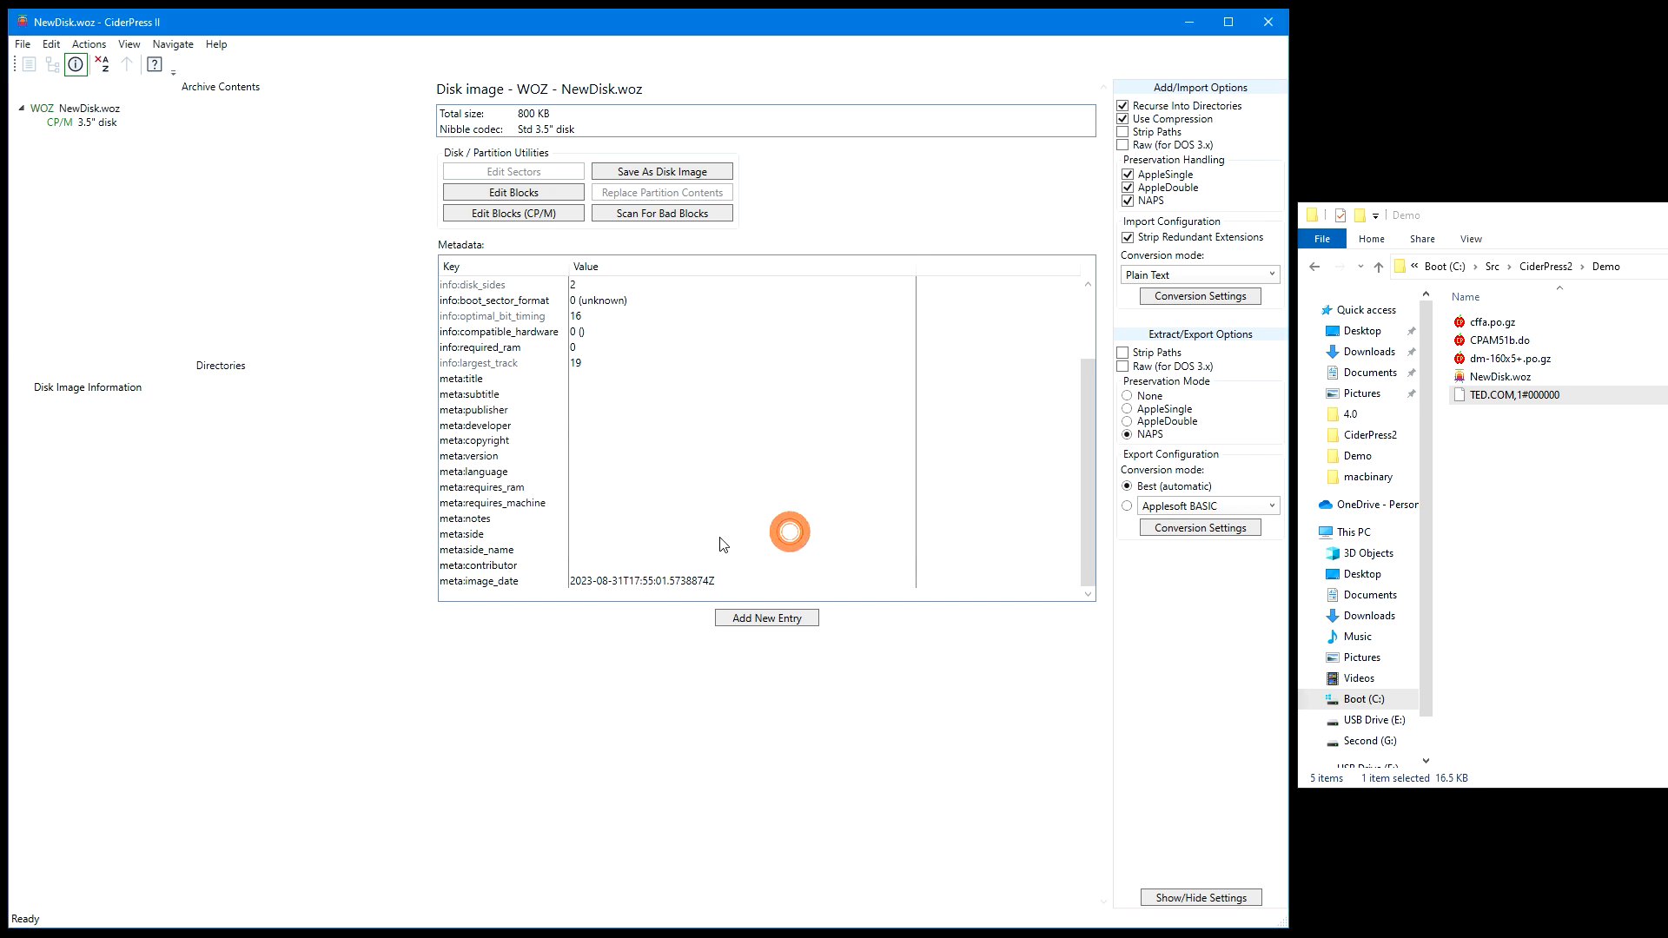
Set the meta:language metadata entry of NewDisk.woz to English
click(625, 475)
double_click(625, 474)
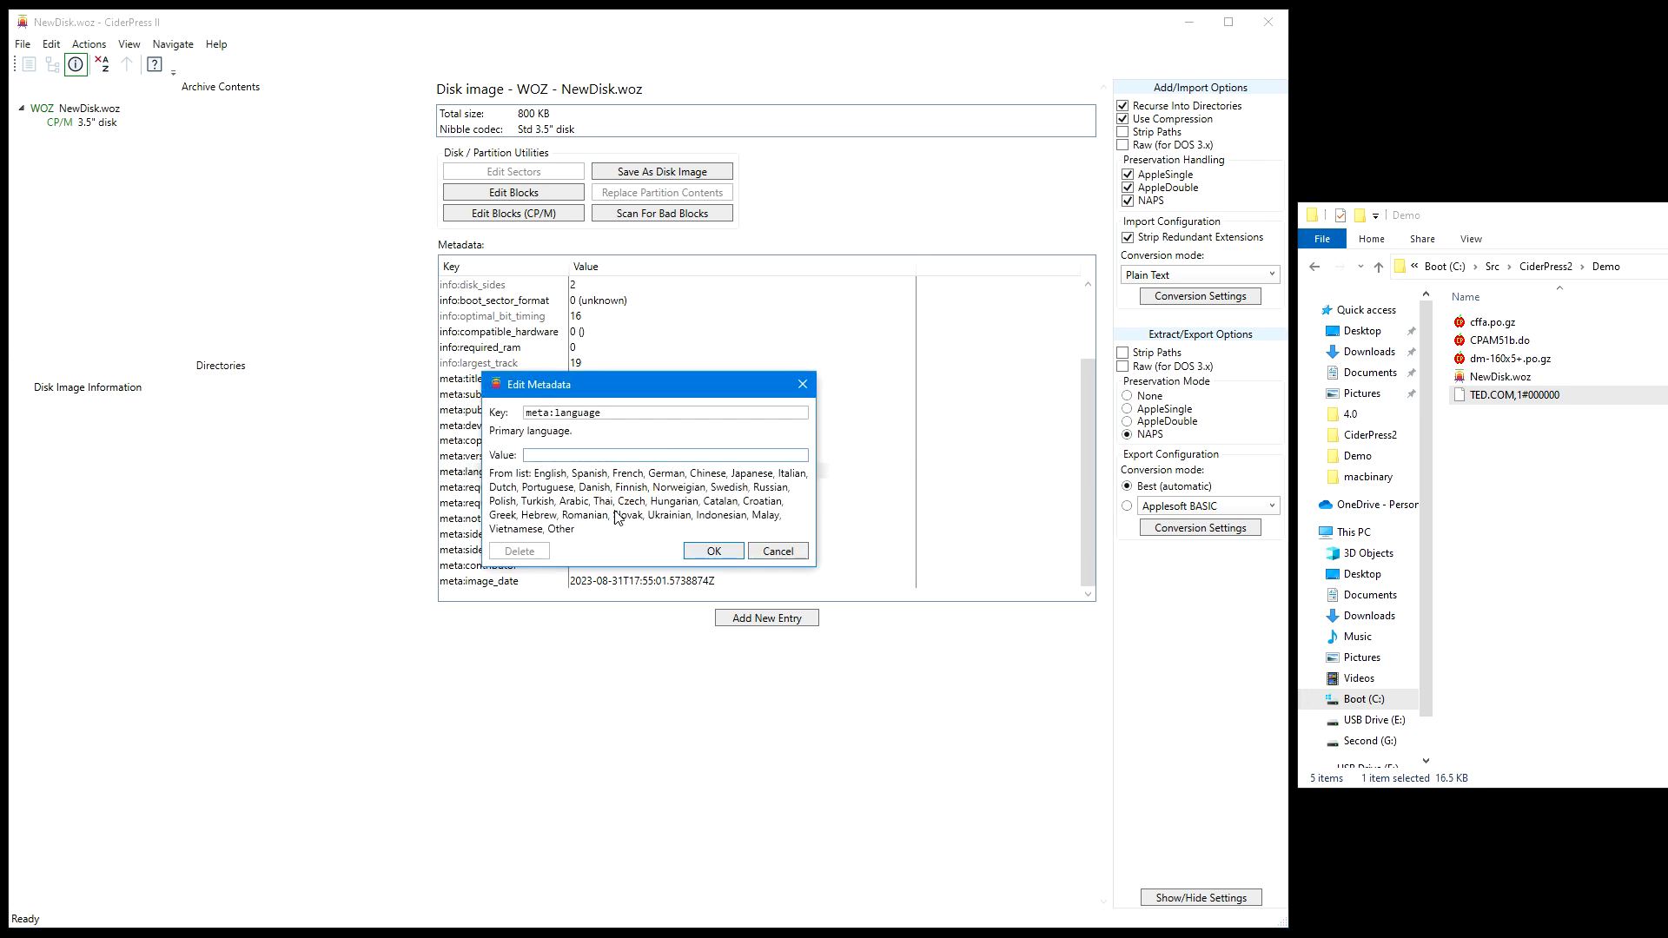
text(E)
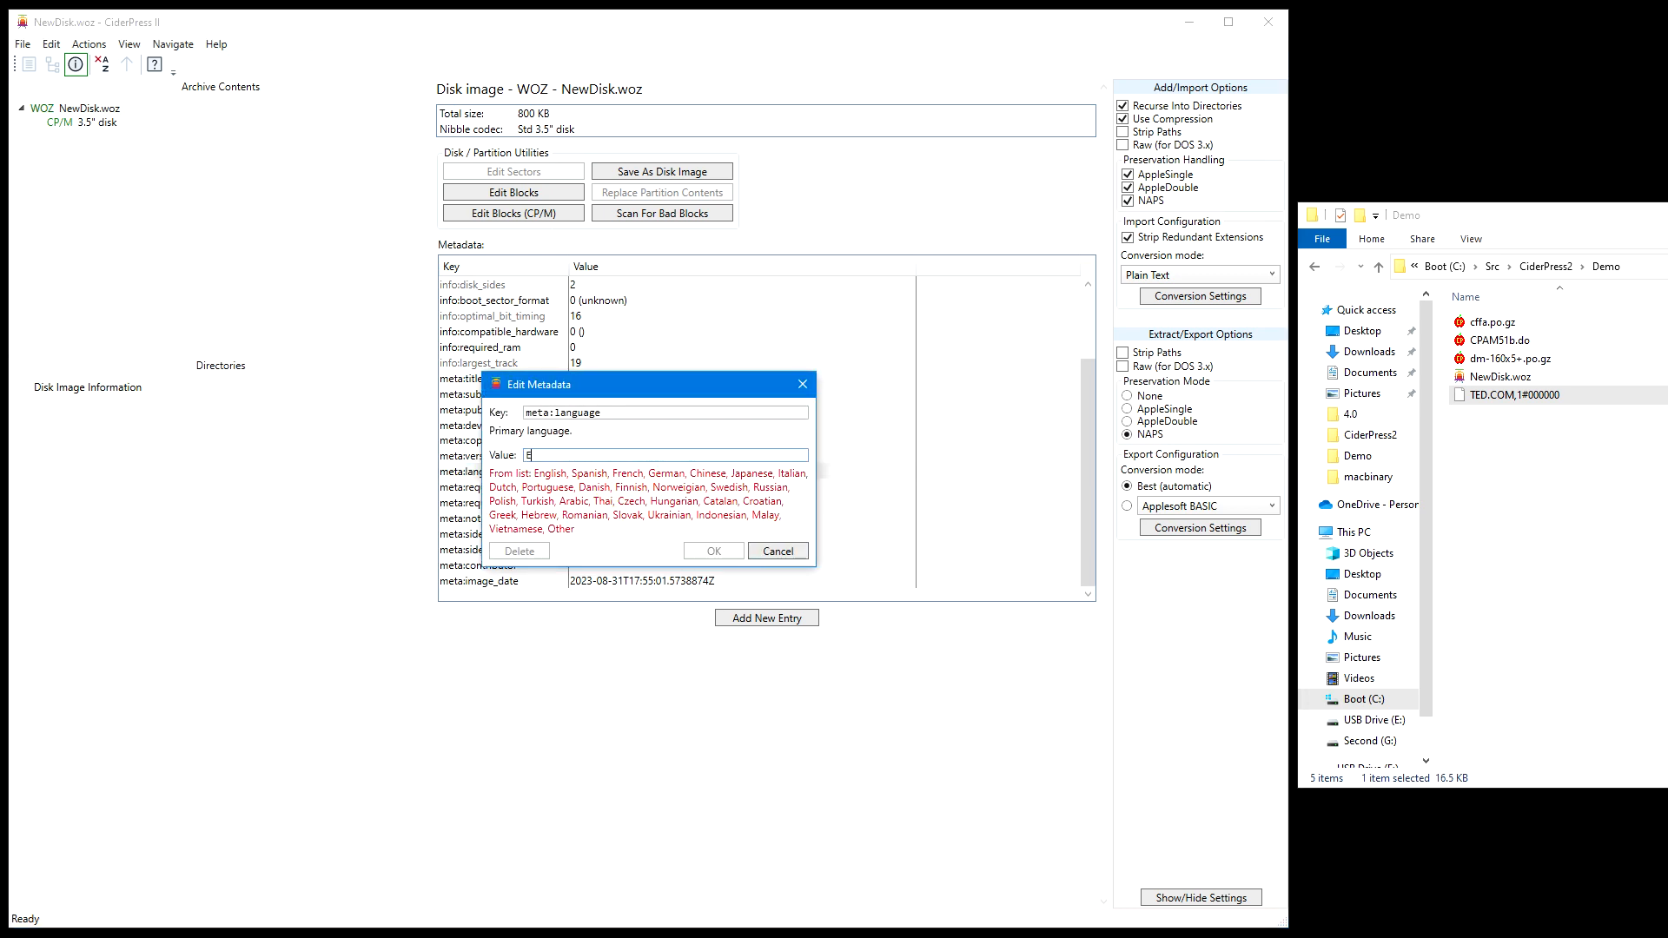
text(nglish)
key(Return)
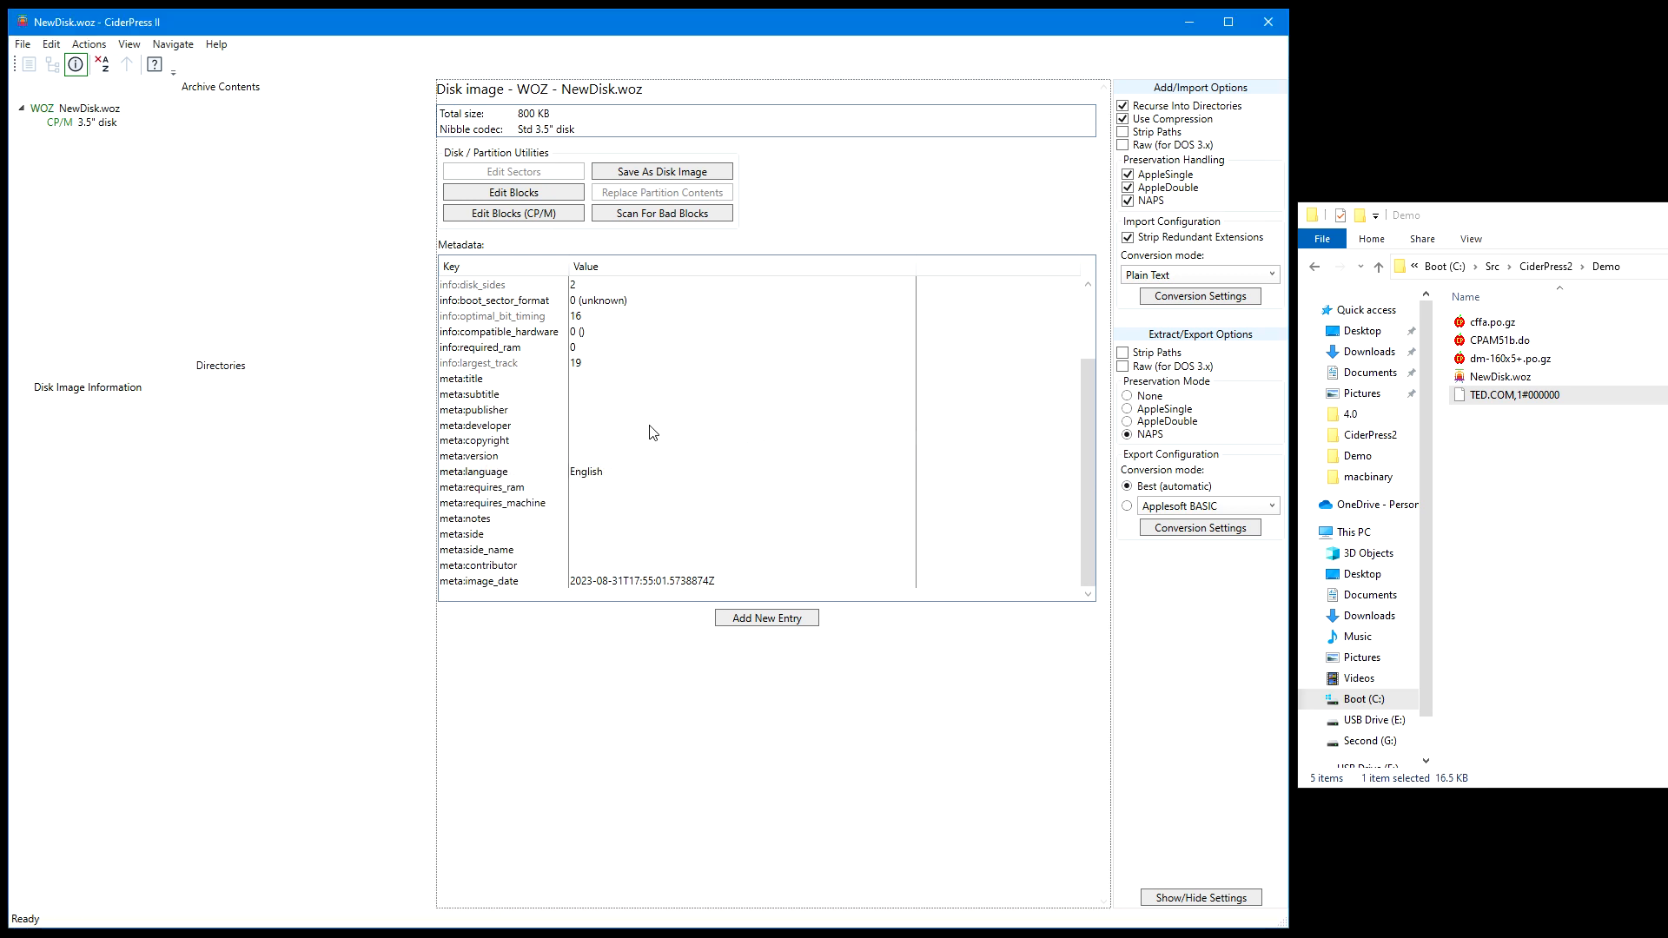
Inspect the info:disk_type metadata entry in its edit dialog, then dismiss the dialog without changes
scroll(639, 422, up, 2)
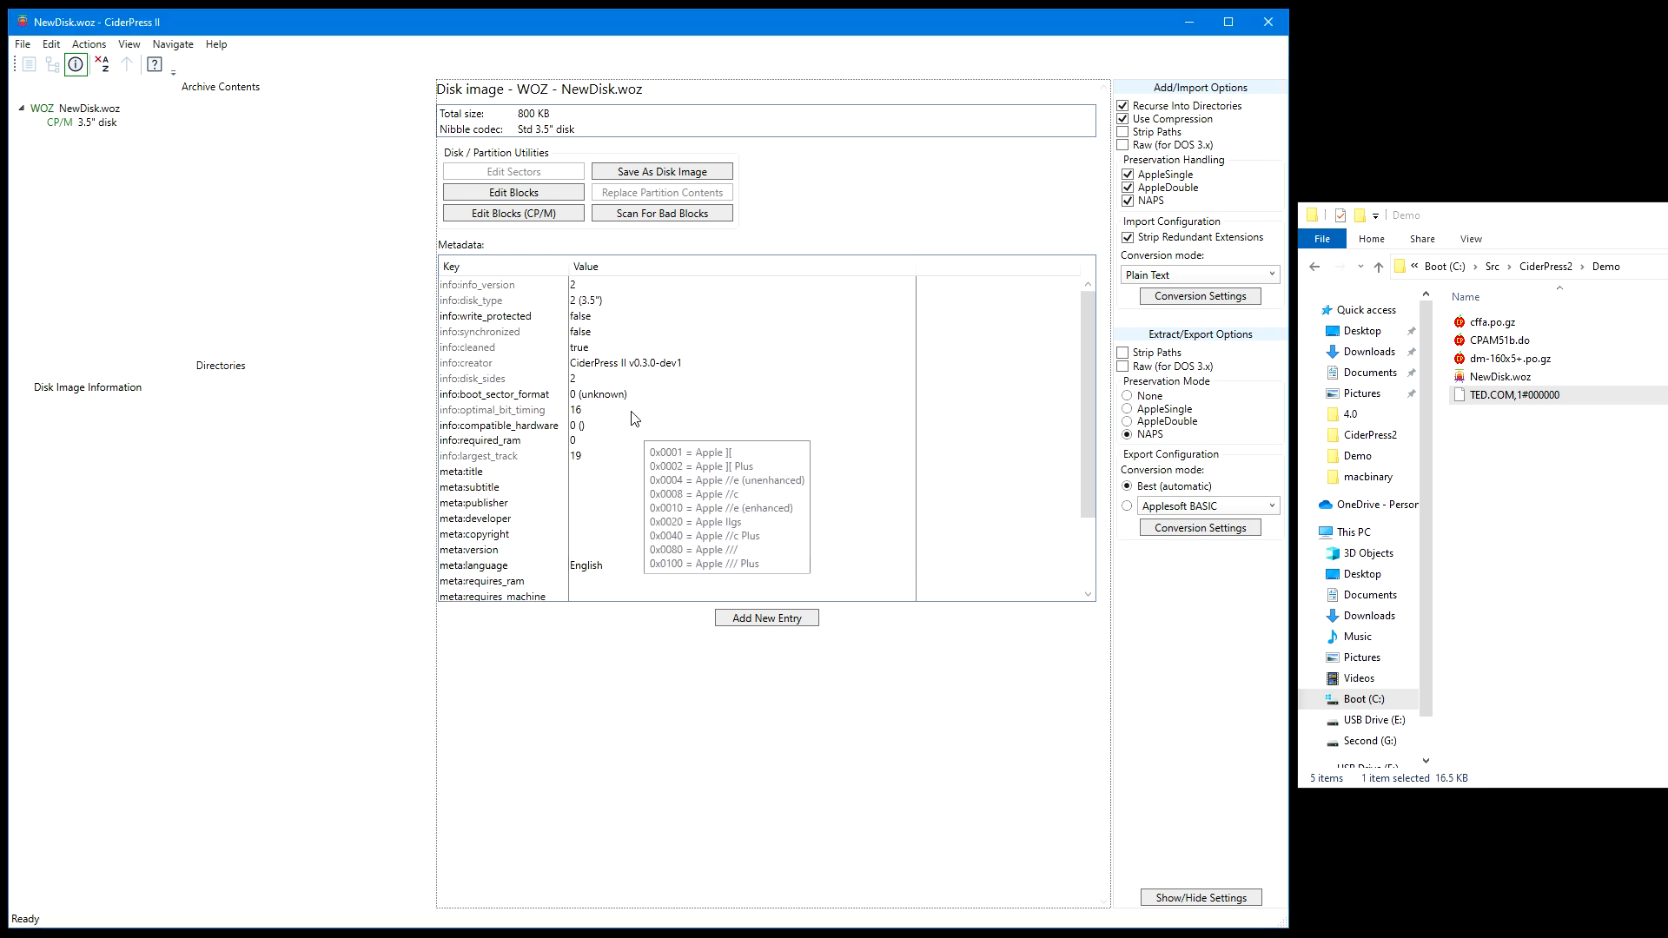
double_click(629, 301)
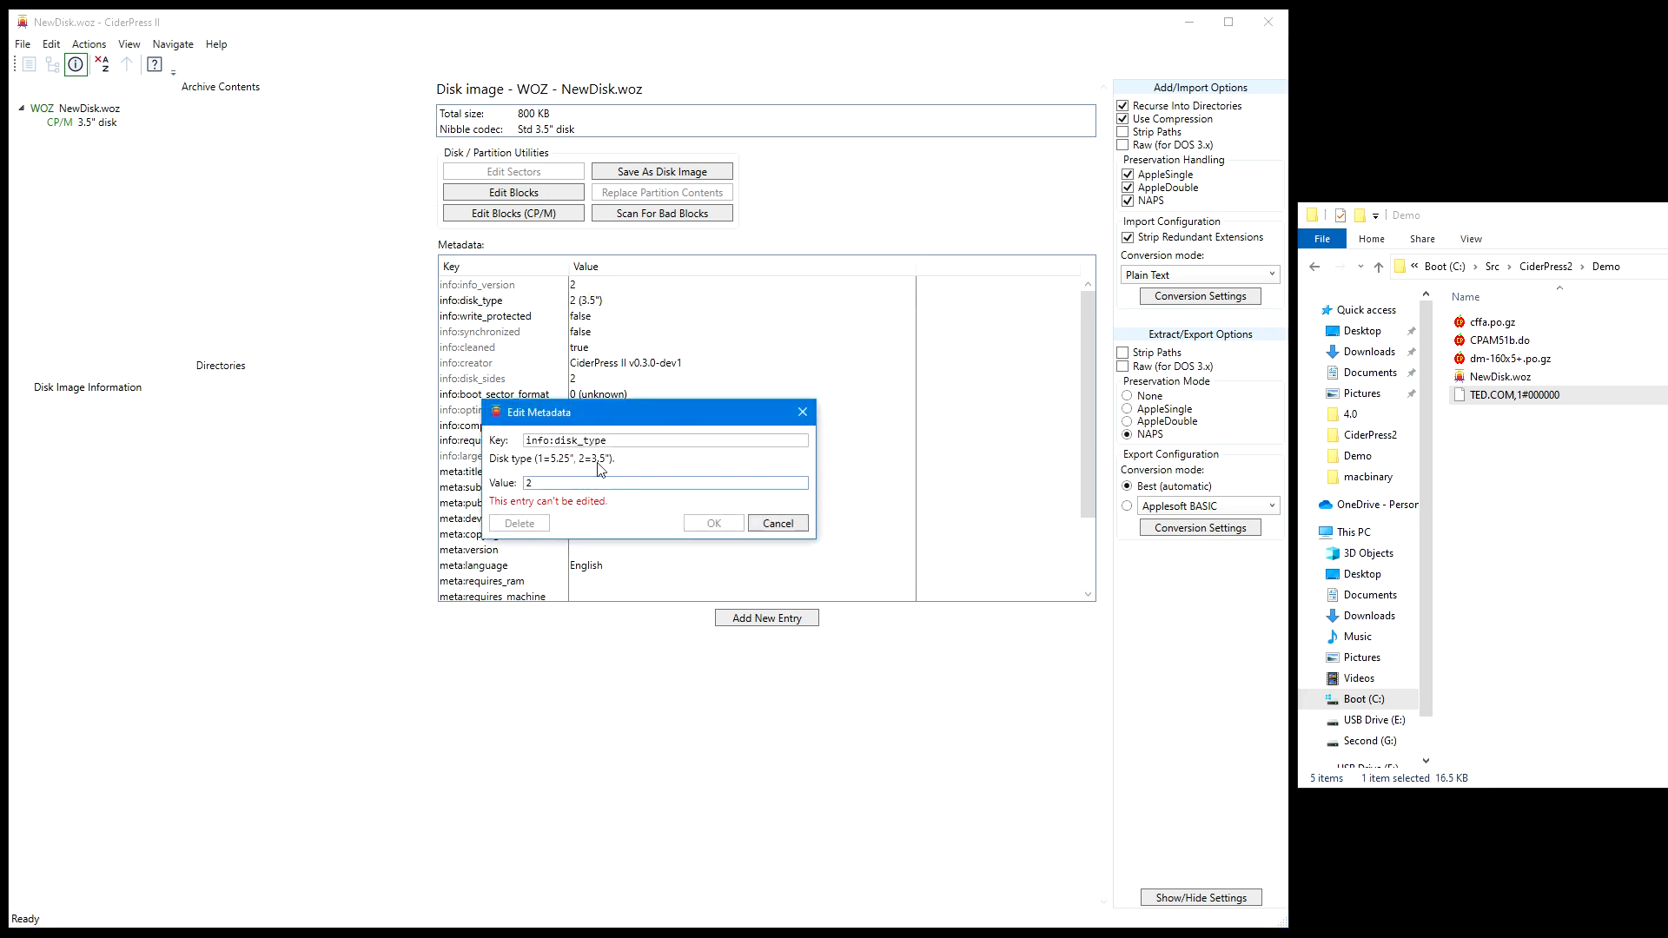
drag(567, 483, 448, 482)
click(786, 526)
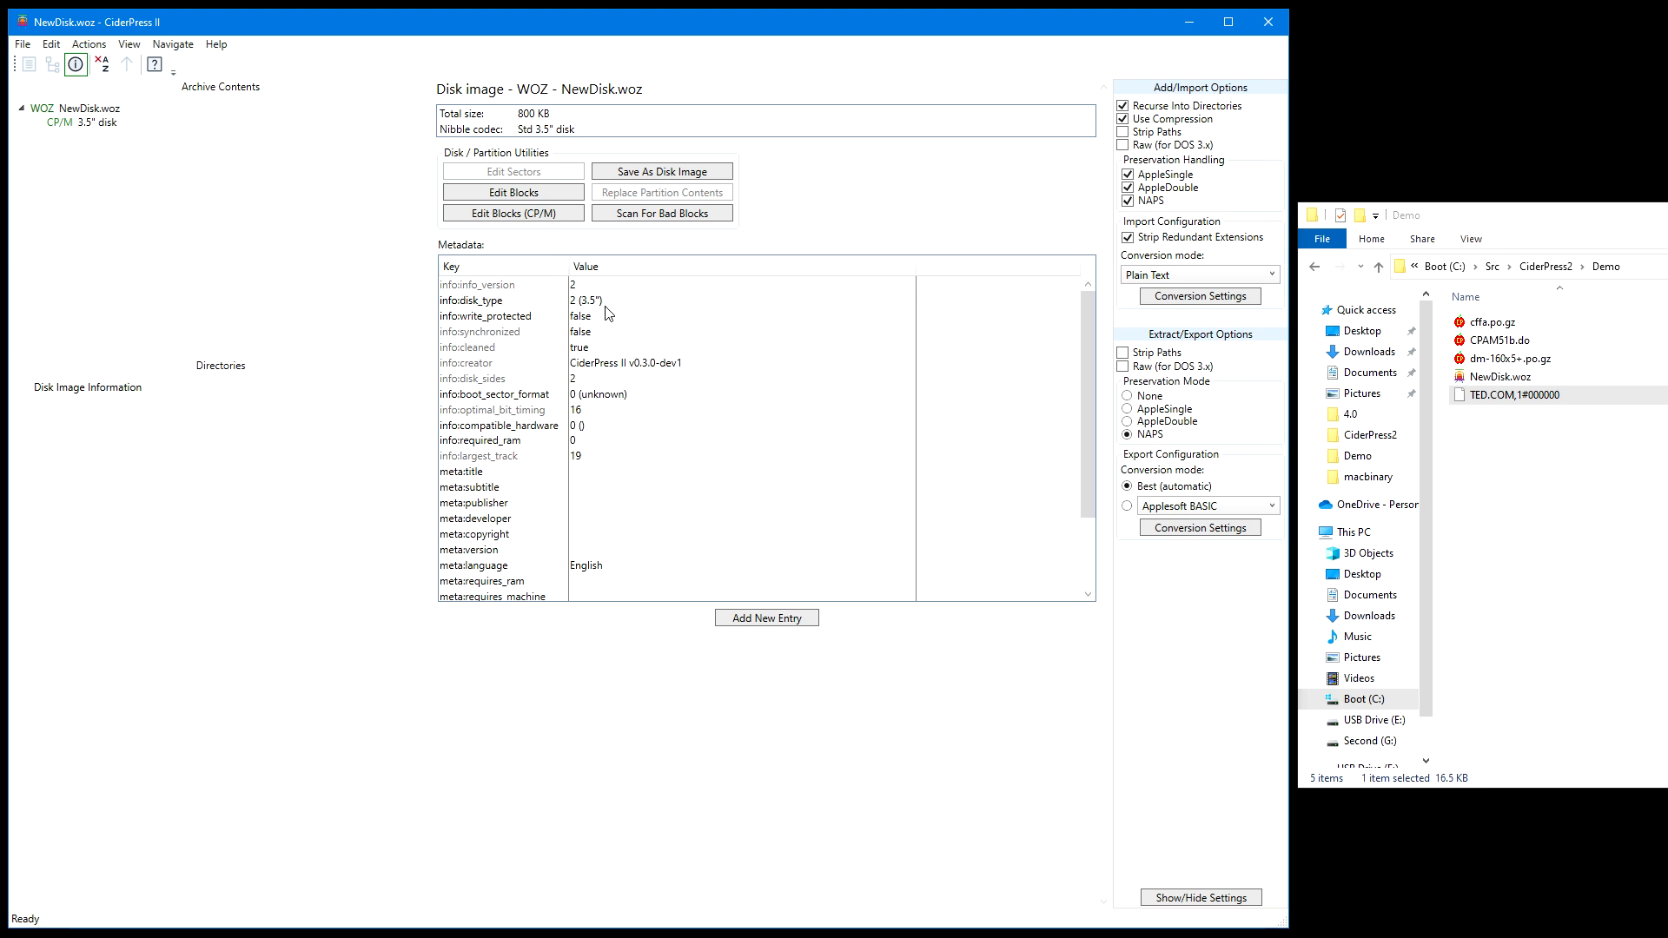
Open the hybrid disk image CPAM51b.do and view the file lists of its DOS-001 and CP/M filesystems
key(ctrl+o)
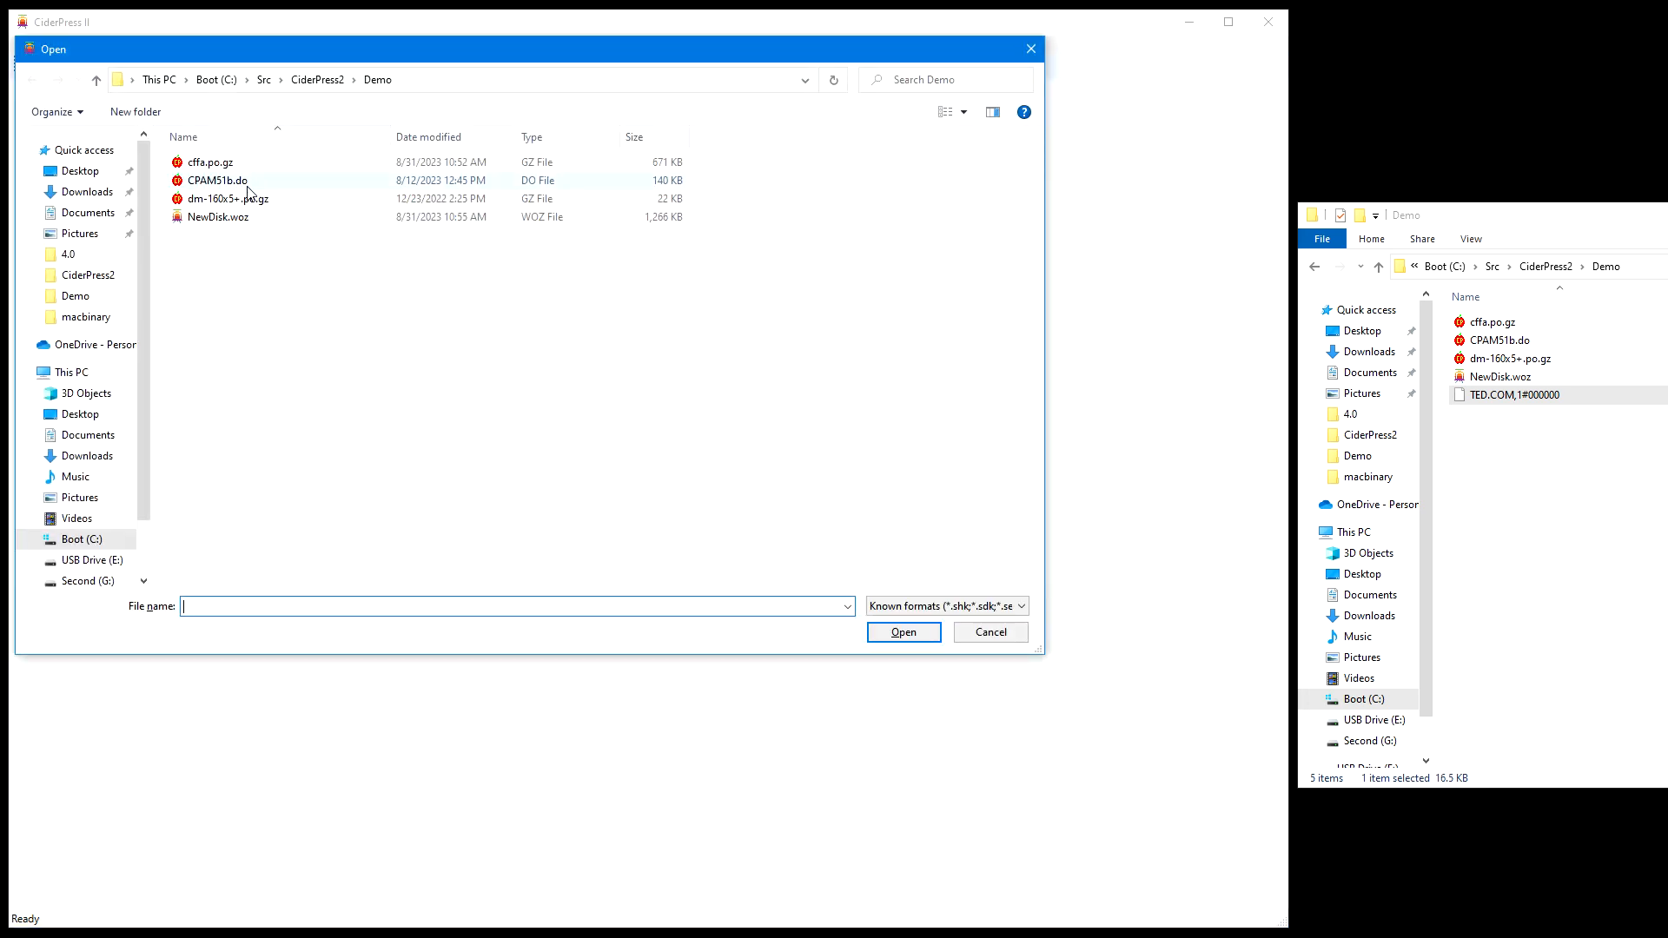
double_click(245, 183)
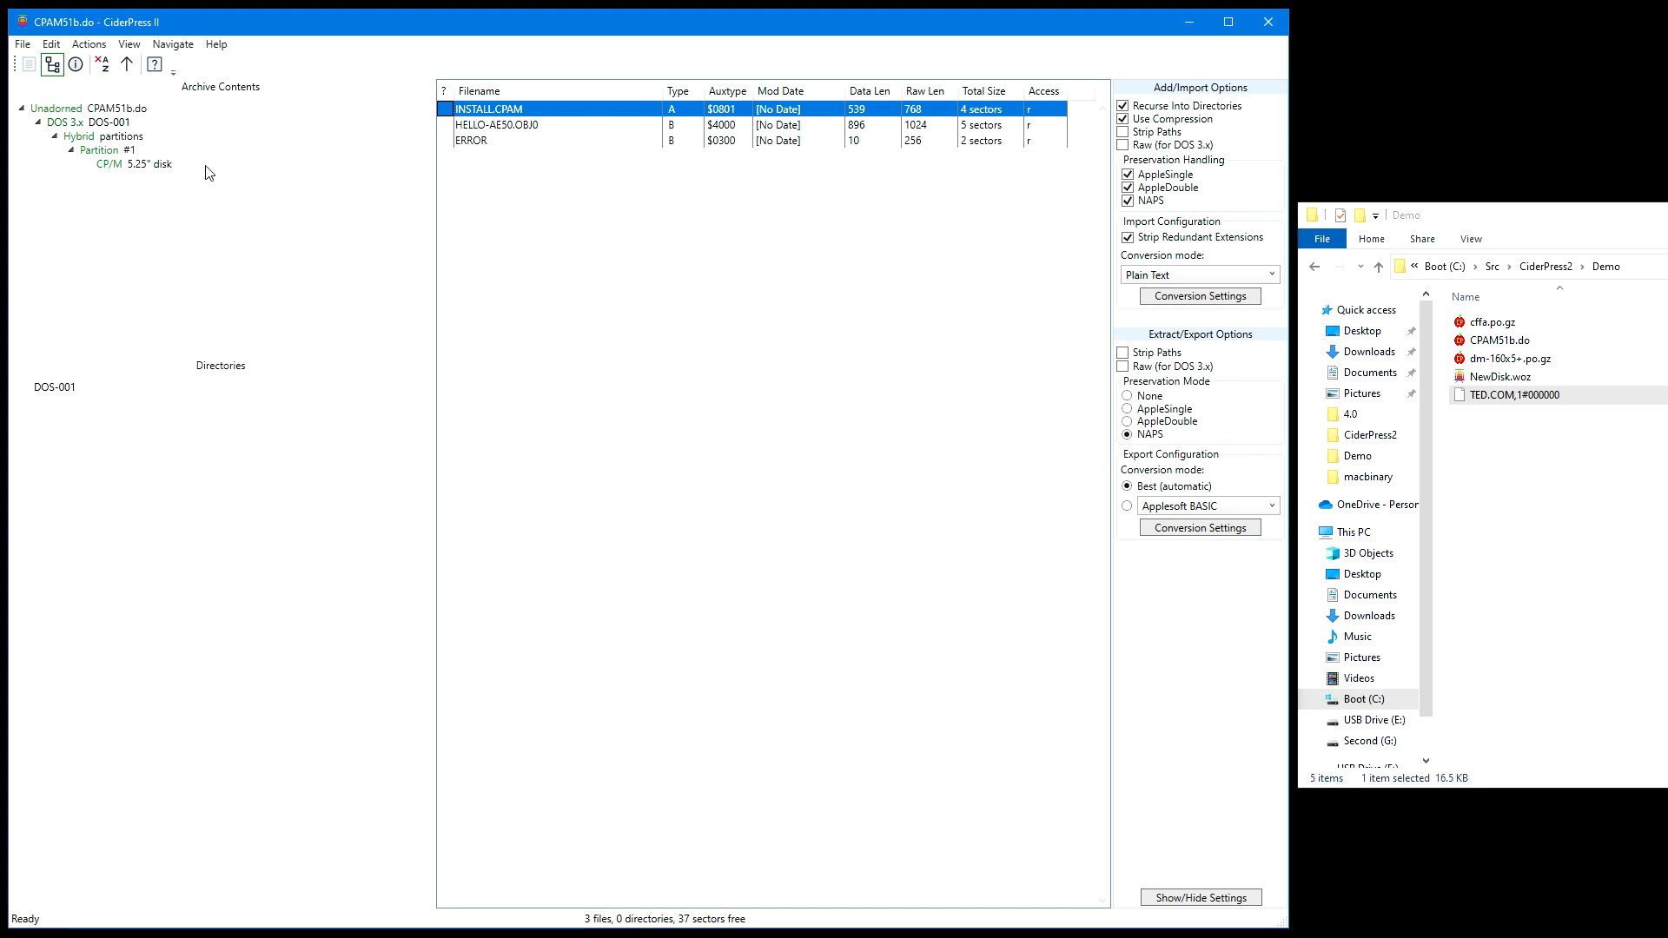
click(143, 125)
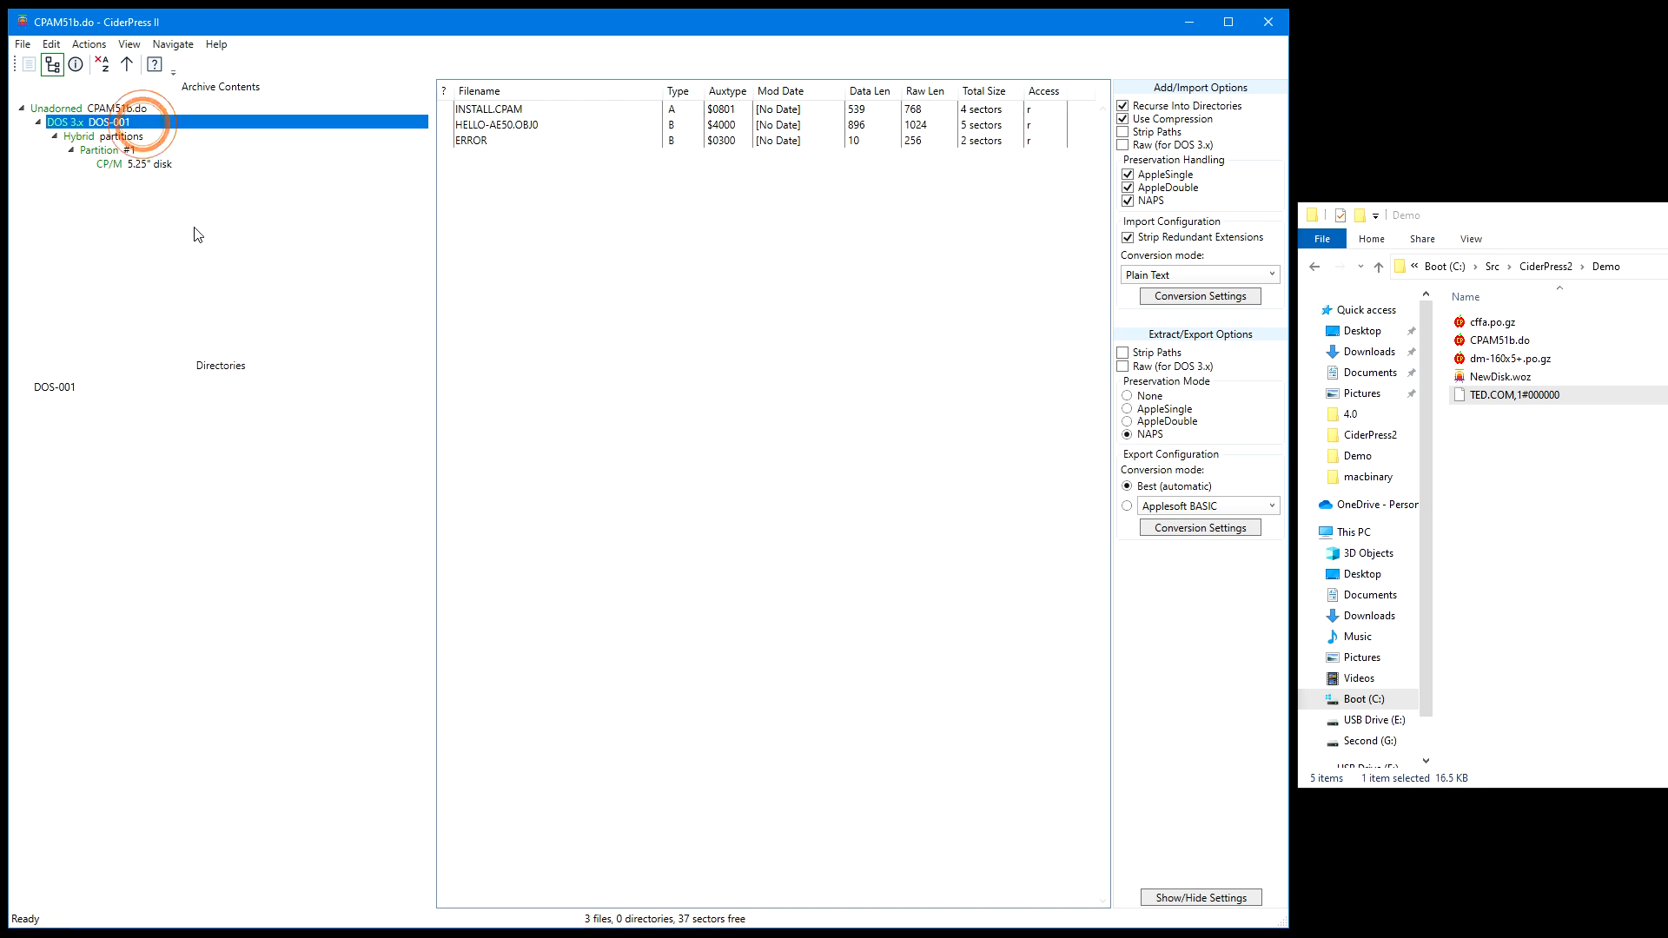
click(157, 165)
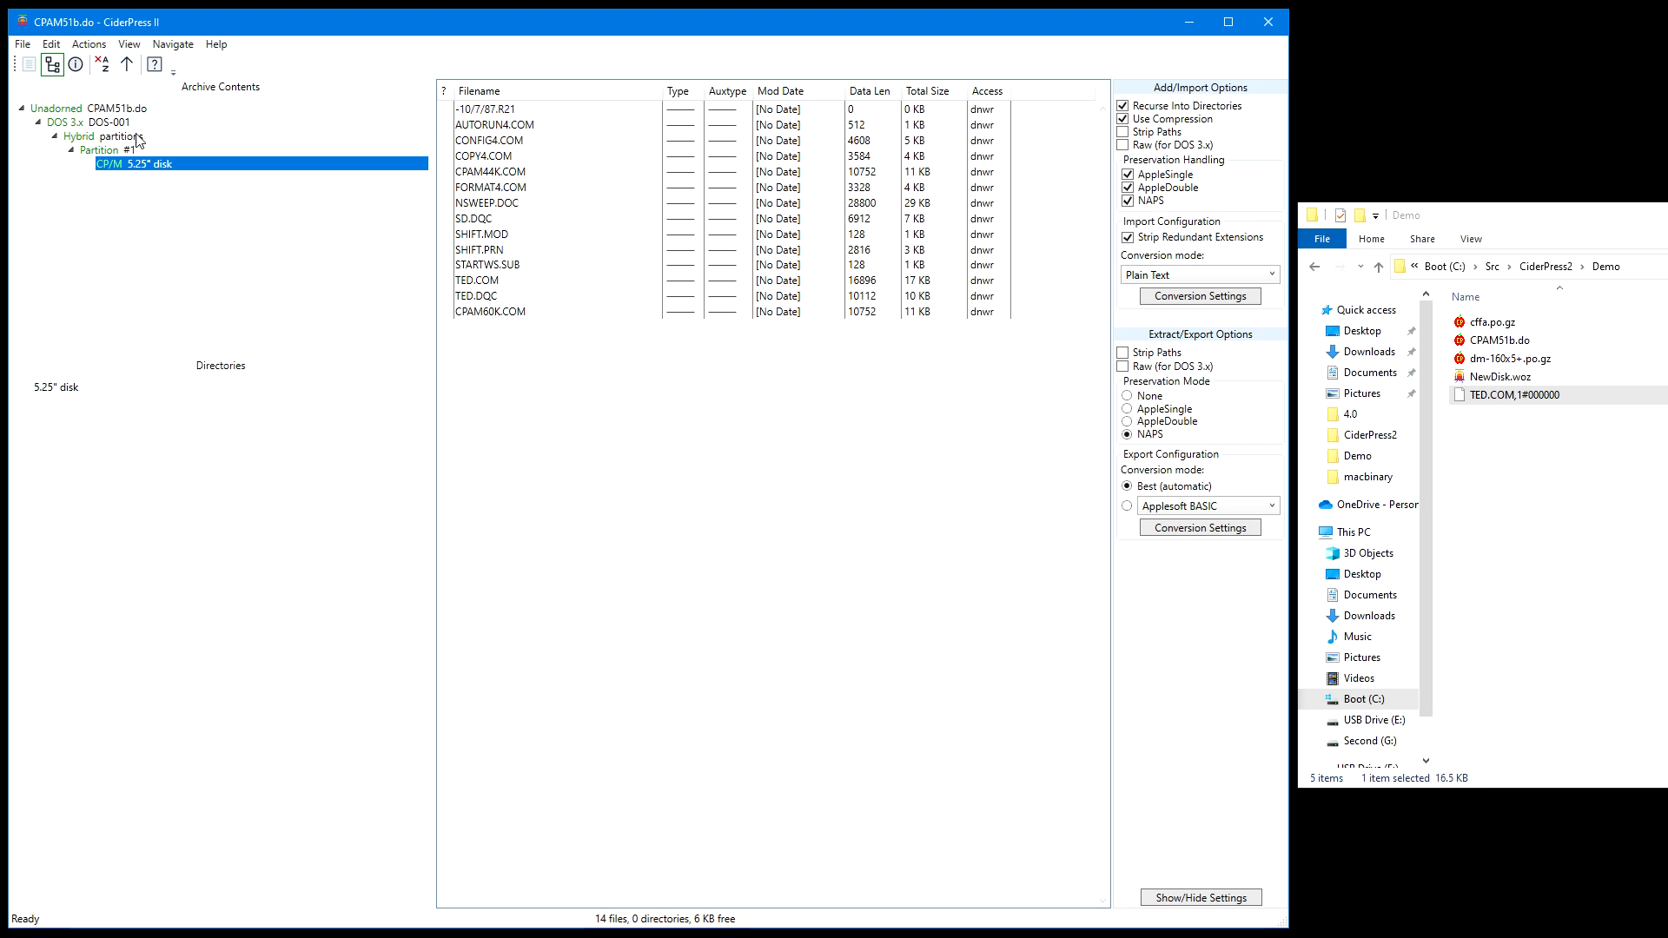
Review the filesystem information and notes for the CP/M disk and the DOS-001 volume, and close the image
click(76, 63)
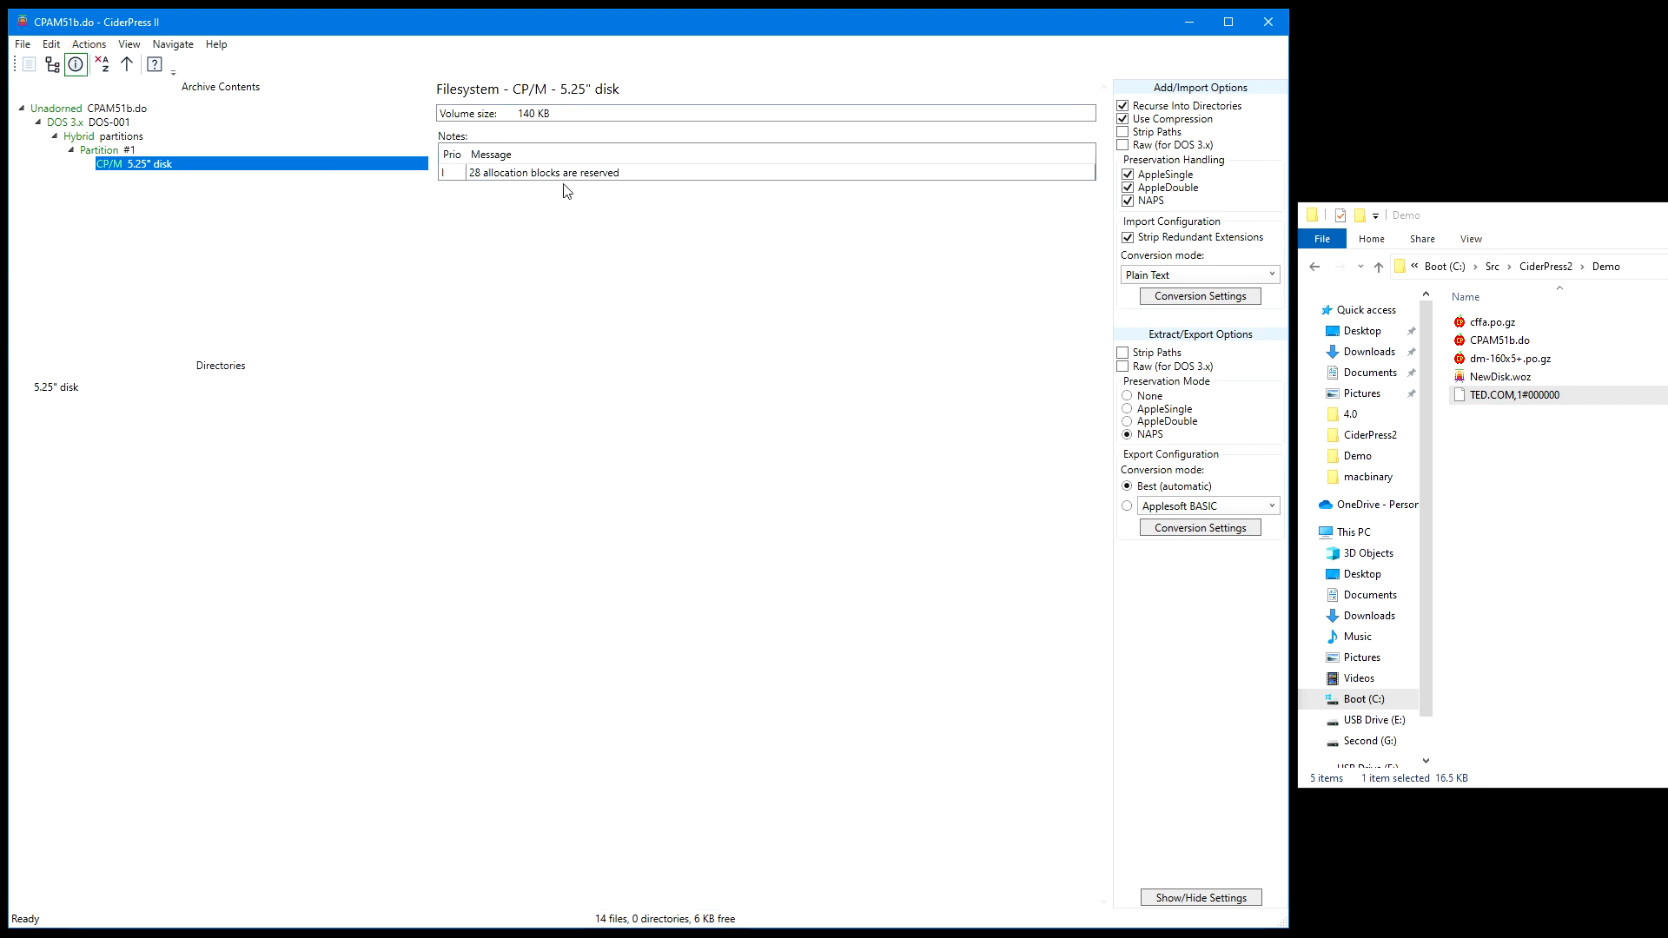
click(112, 130)
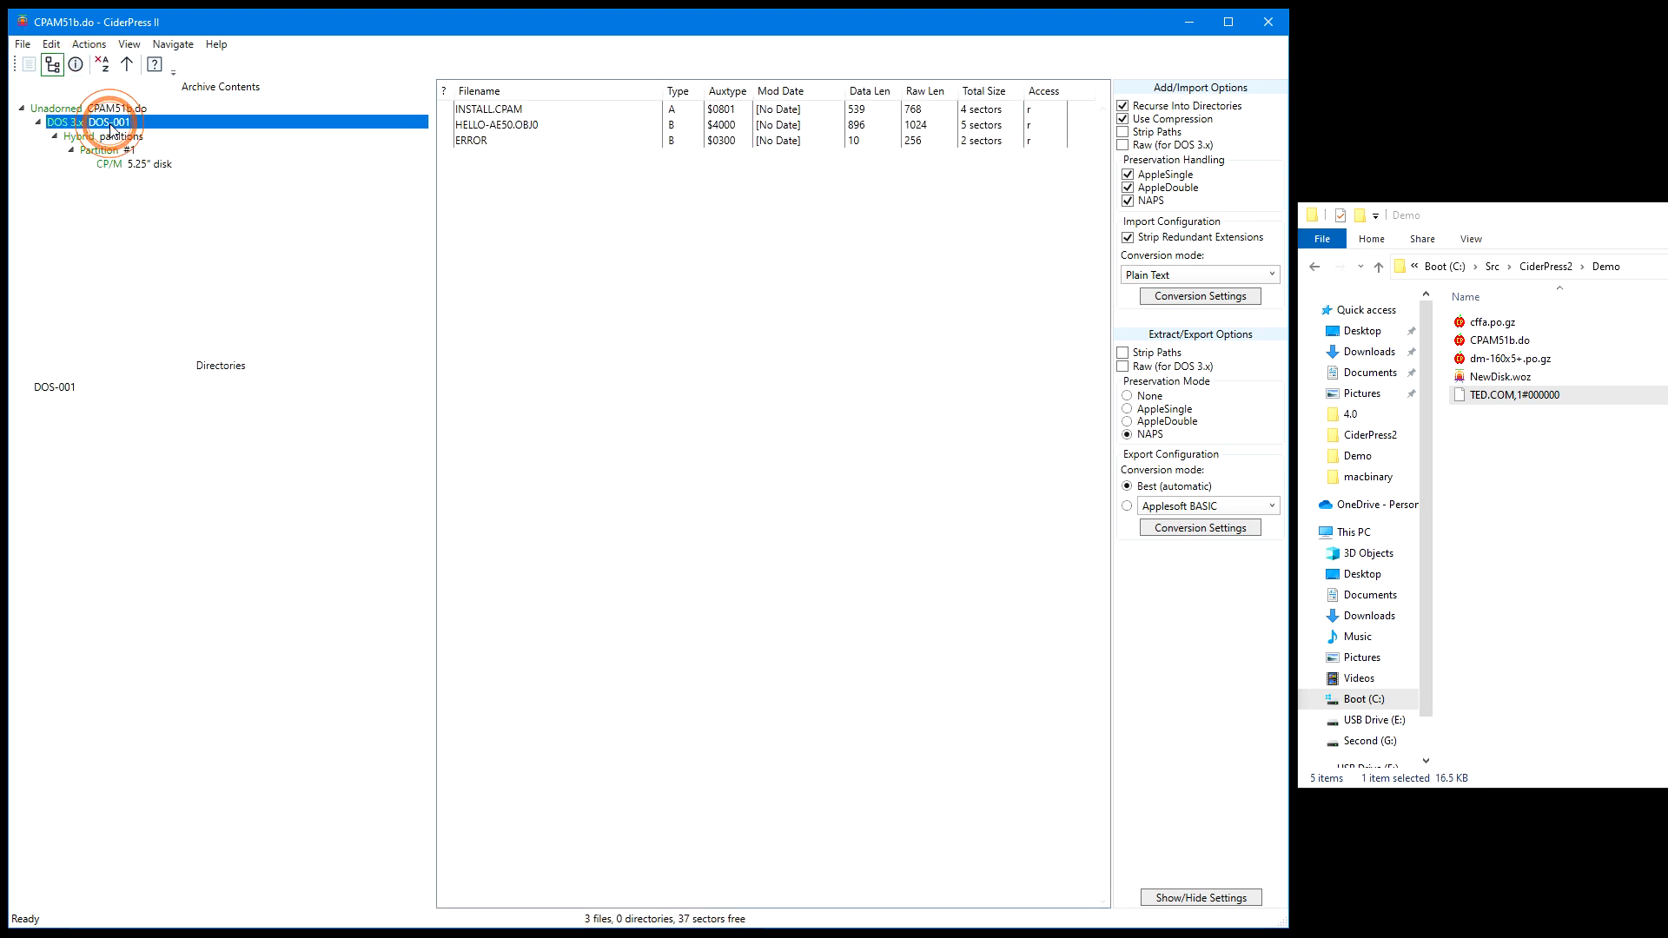
click(75, 63)
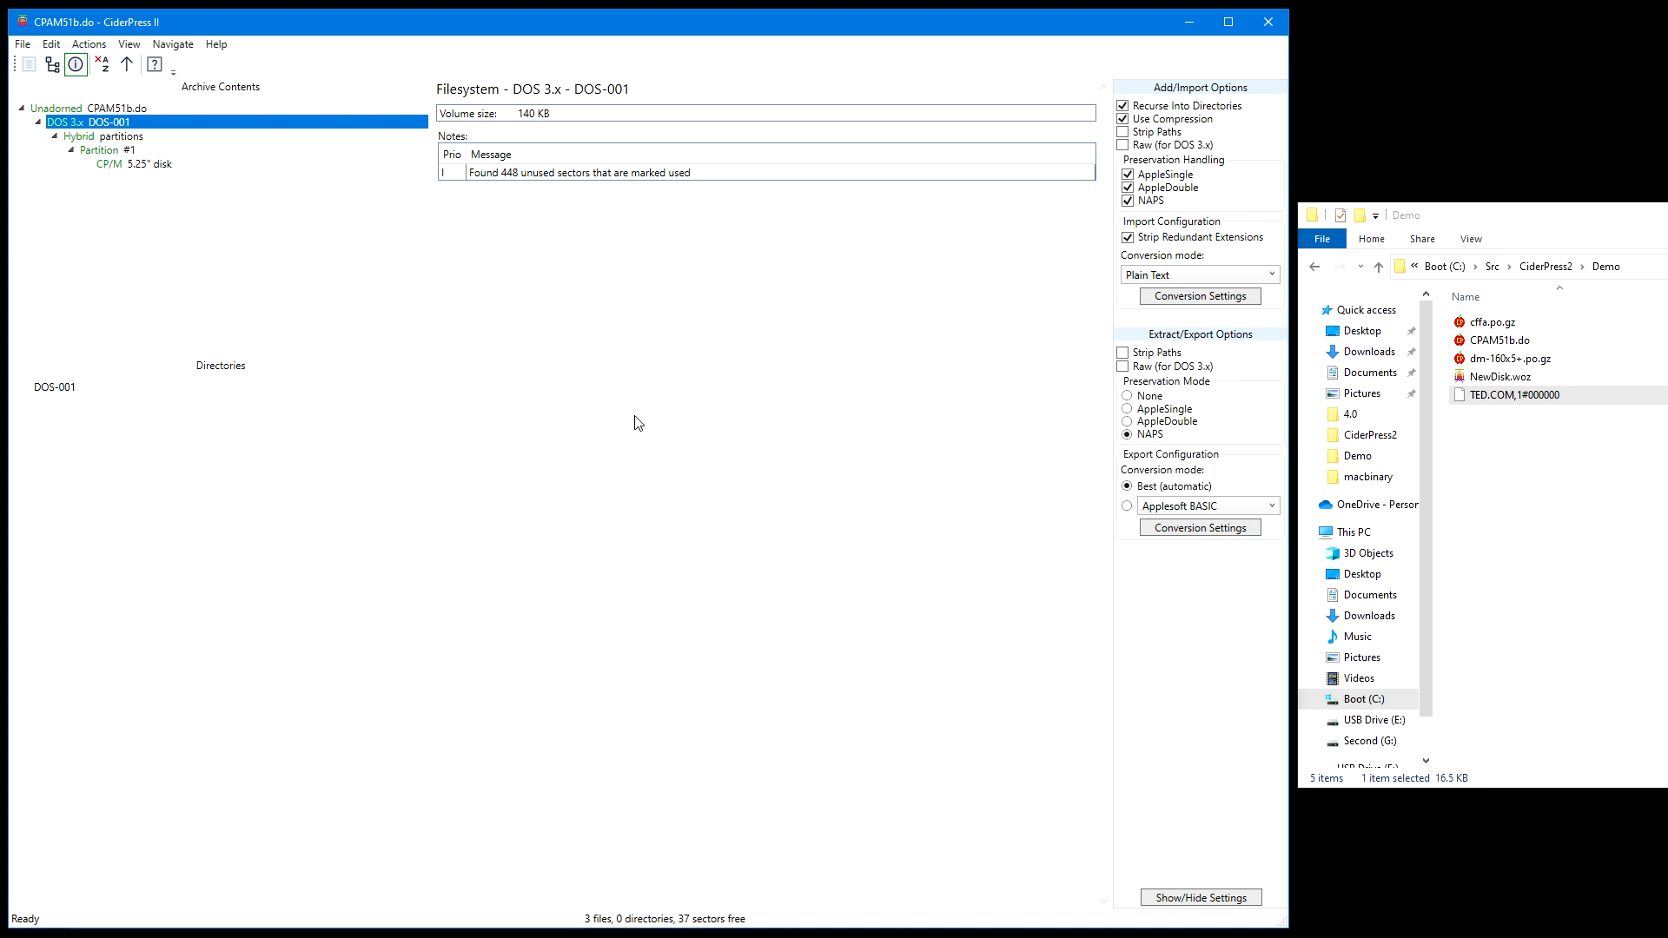
key(ctrl+w)
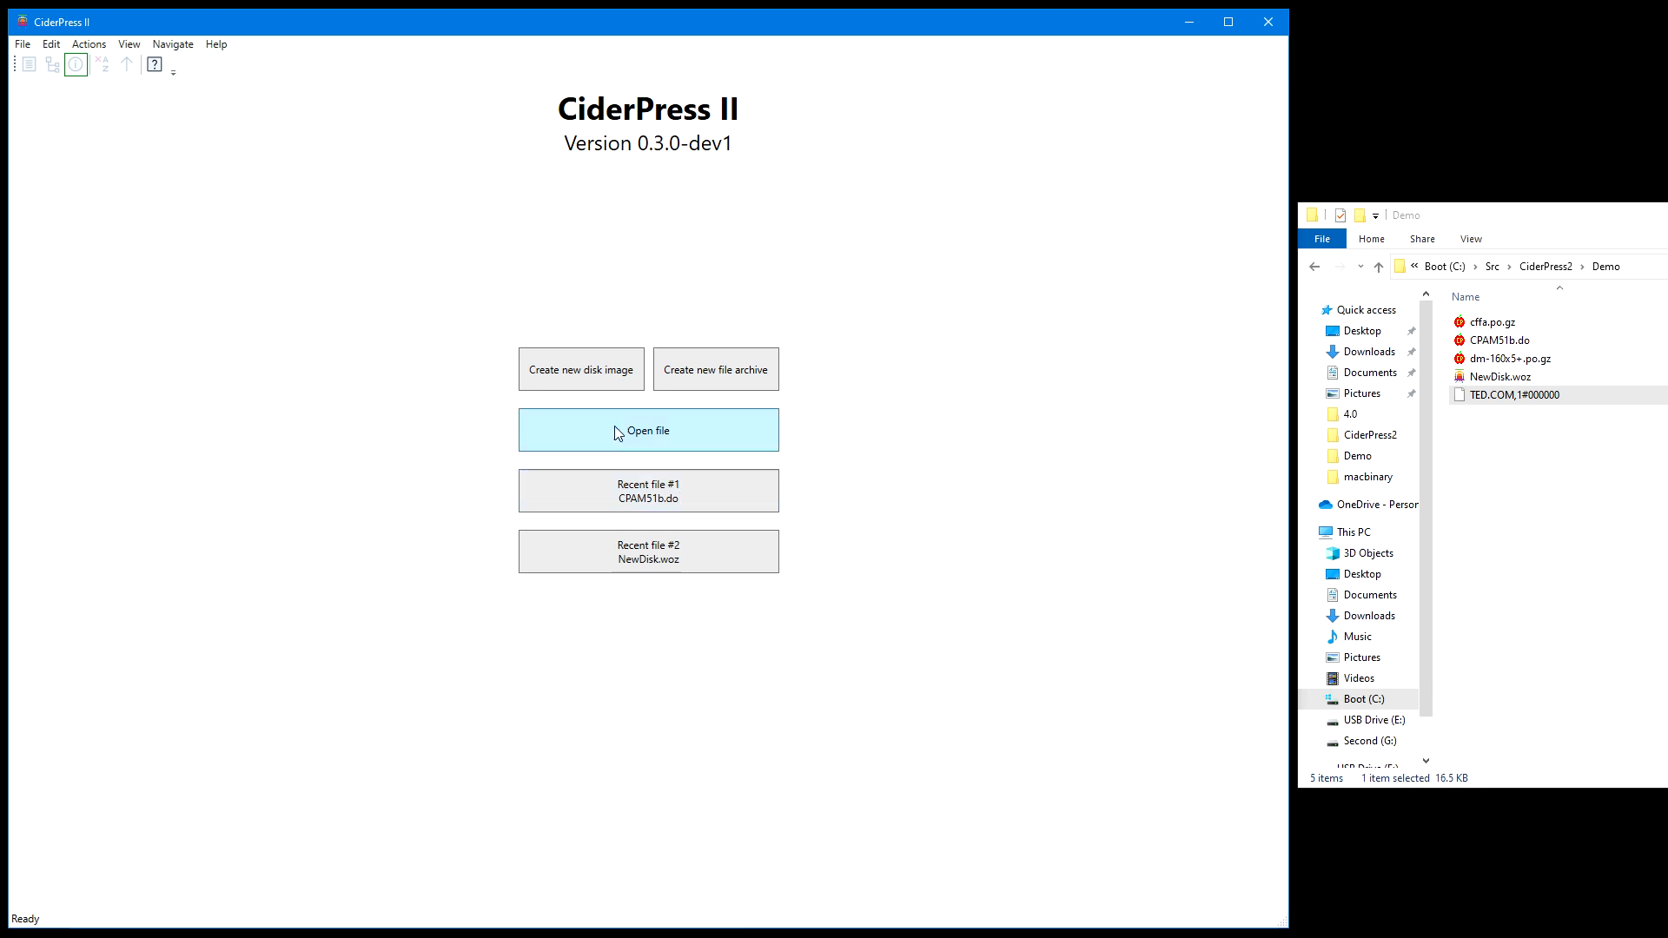
Open cffa.po.gz and examine the contents of several of its volumes and the CFFA partition layout
click(648, 431)
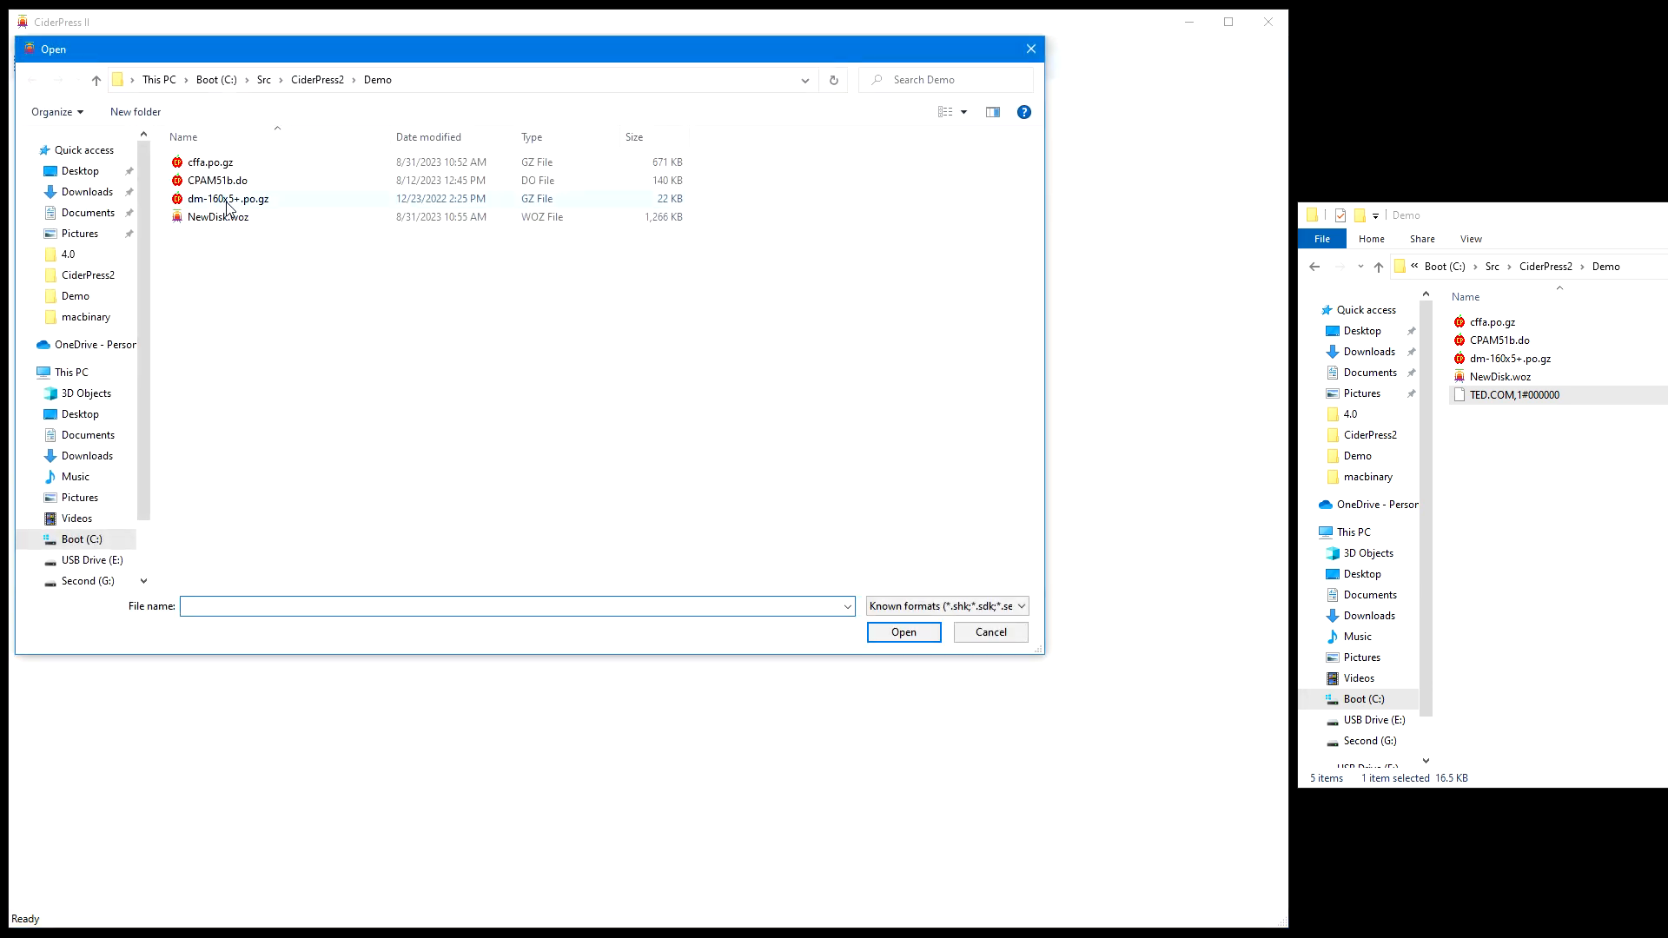
double_click(216, 162)
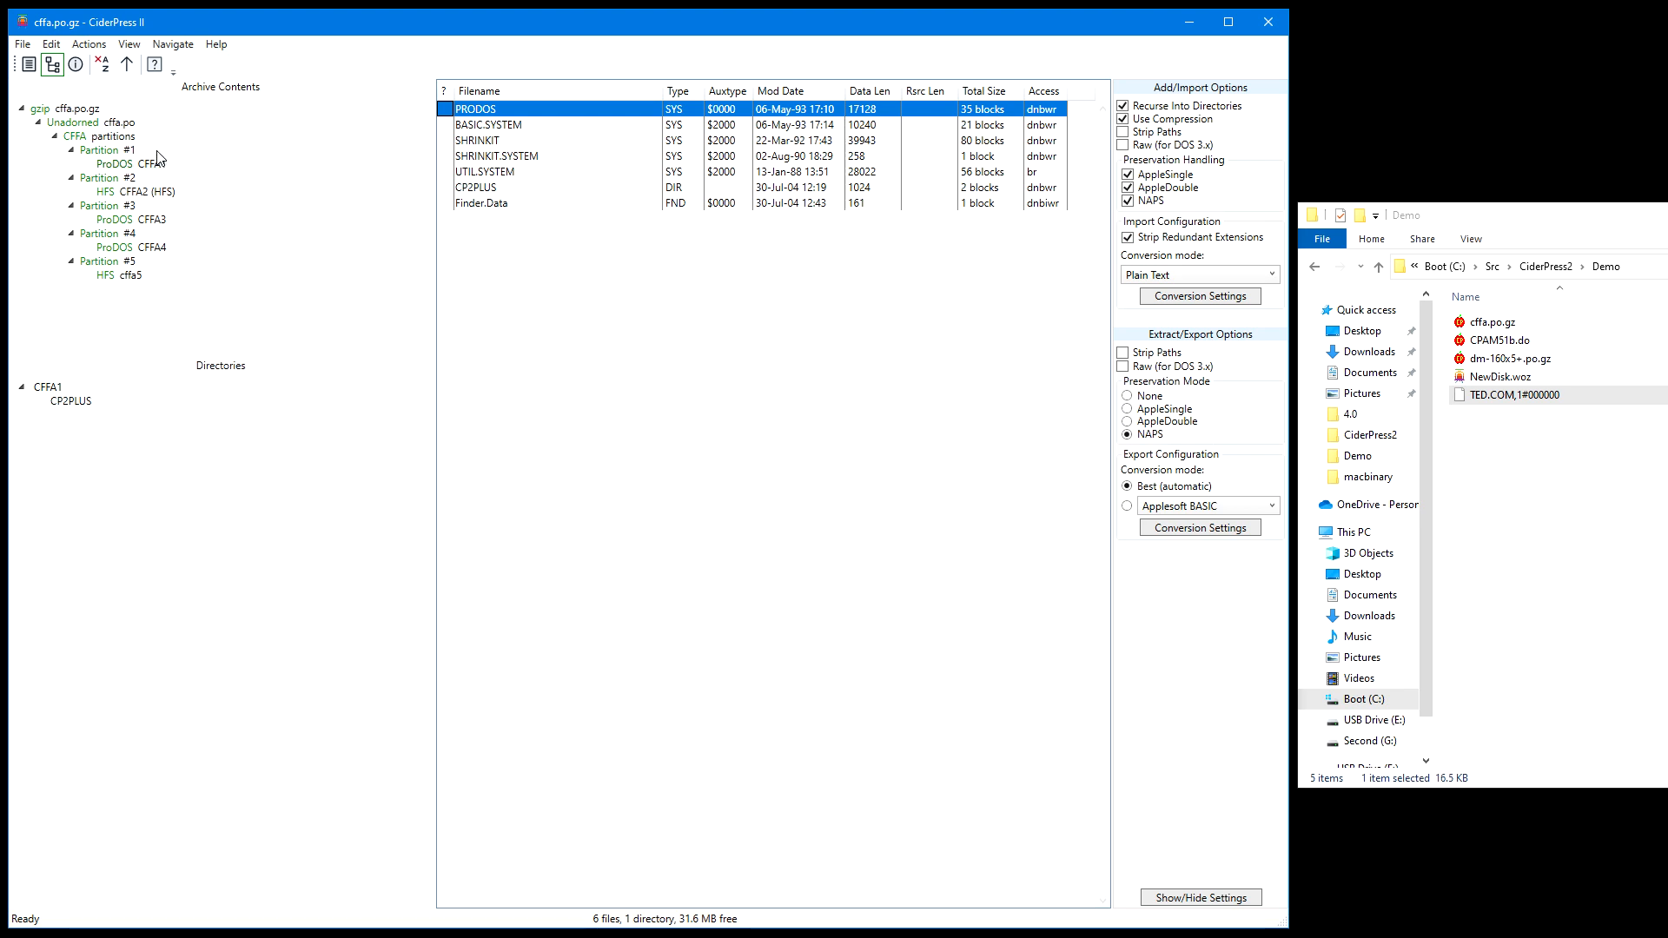
click(161, 193)
click(161, 219)
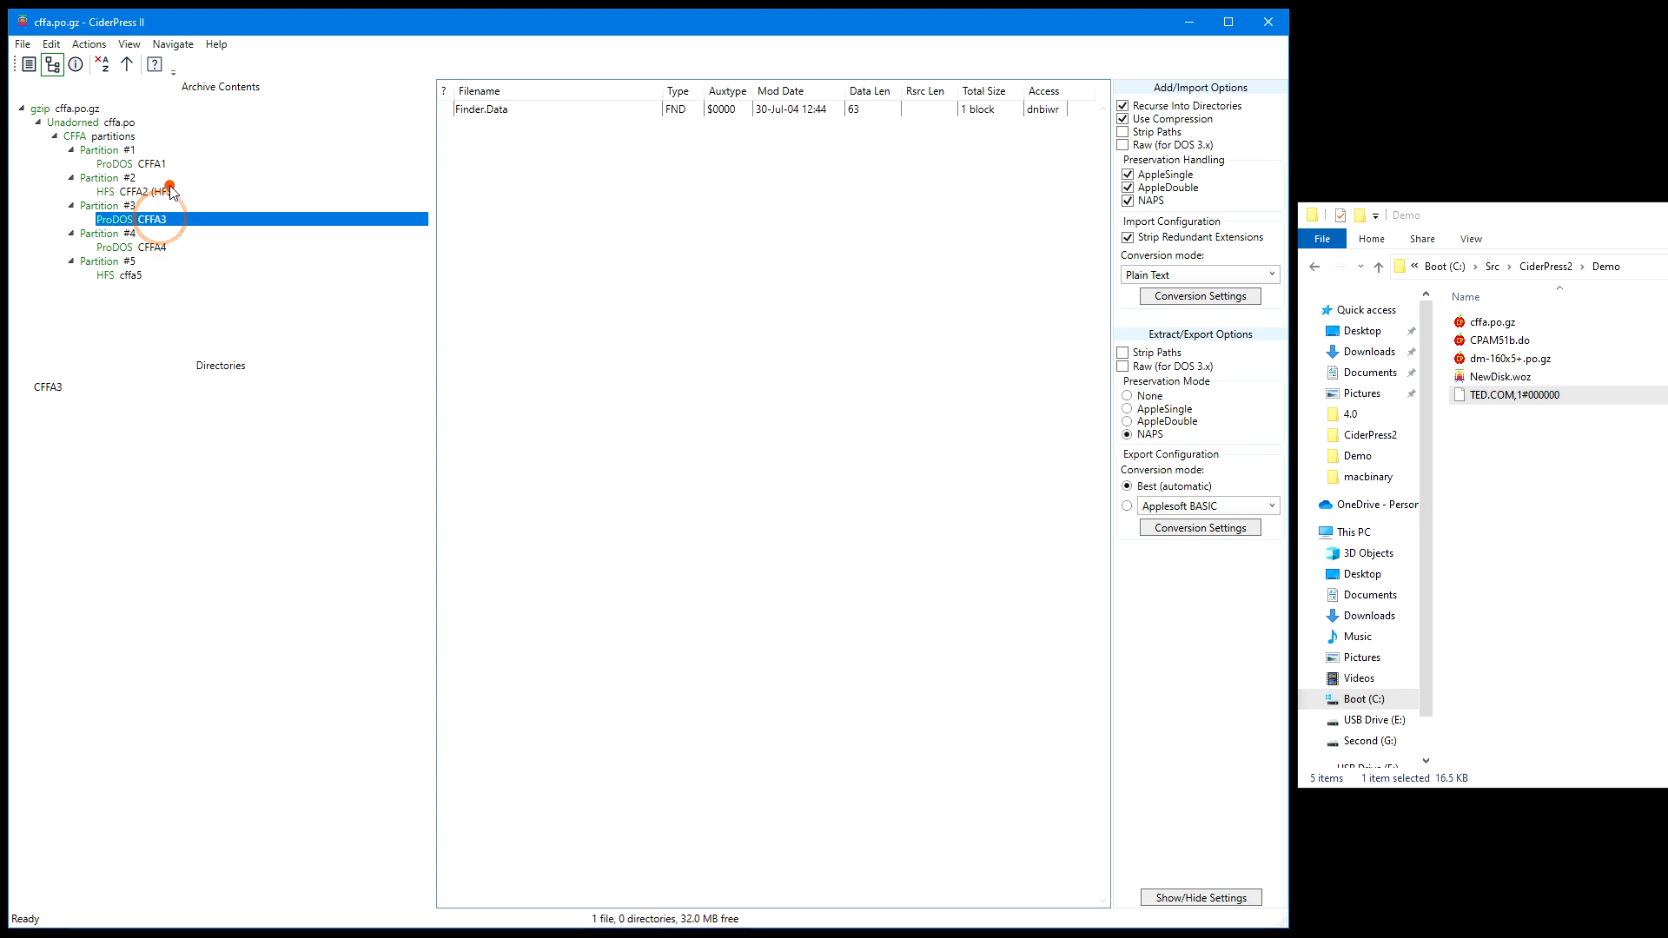
click(171, 191)
click(175, 164)
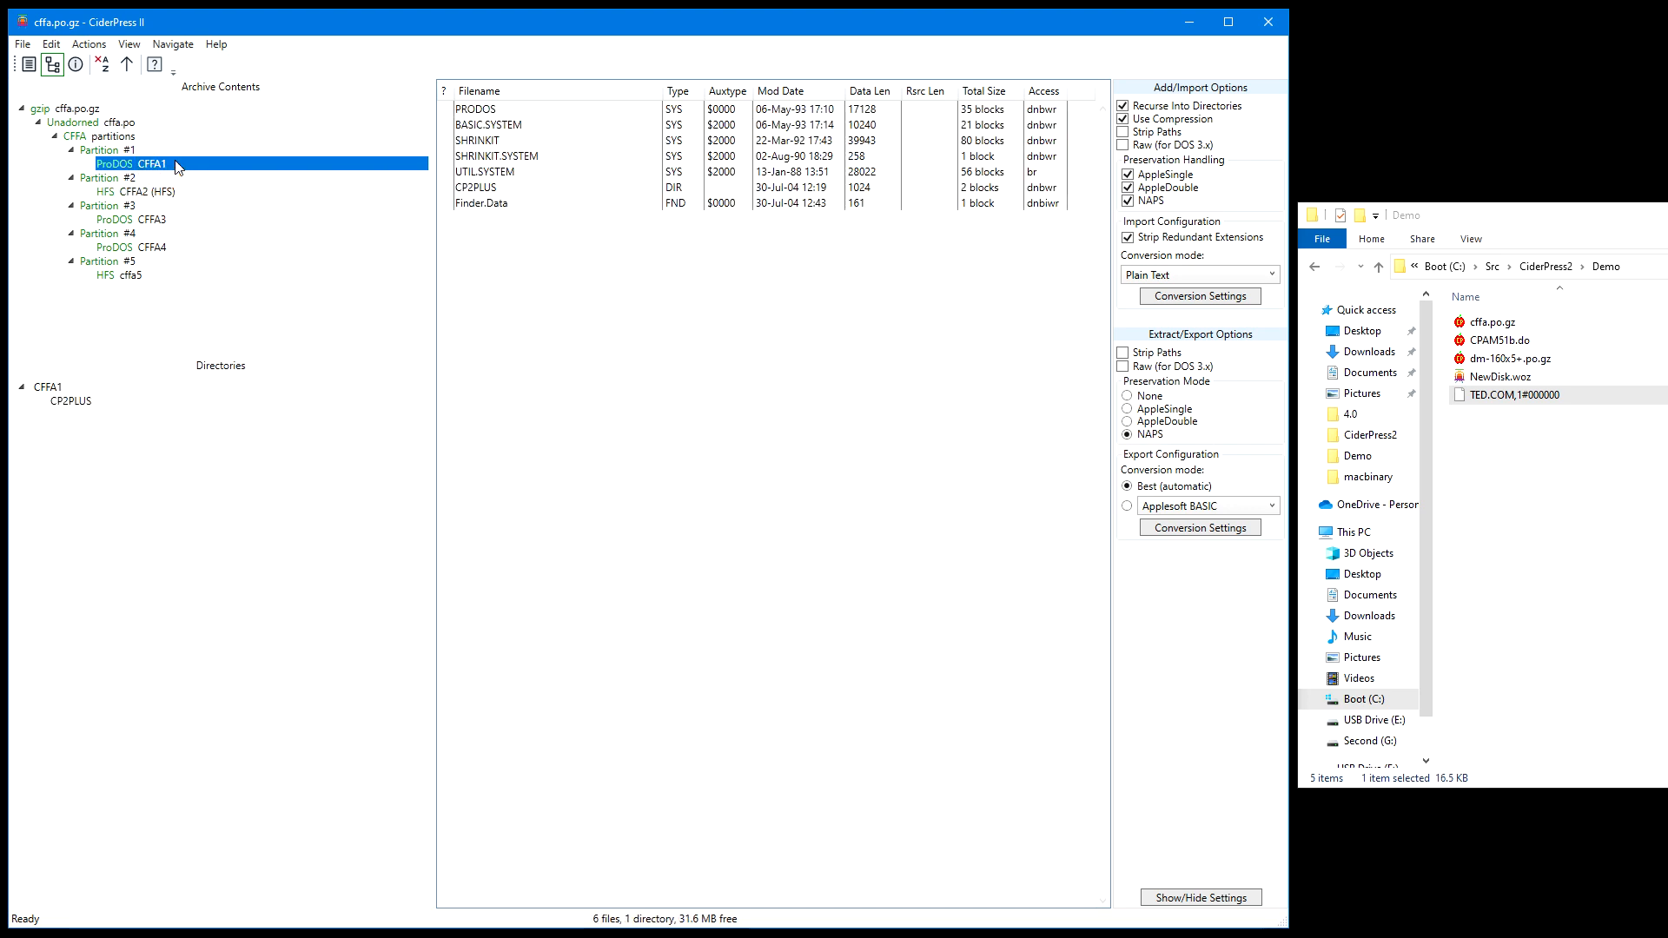
click(171, 139)
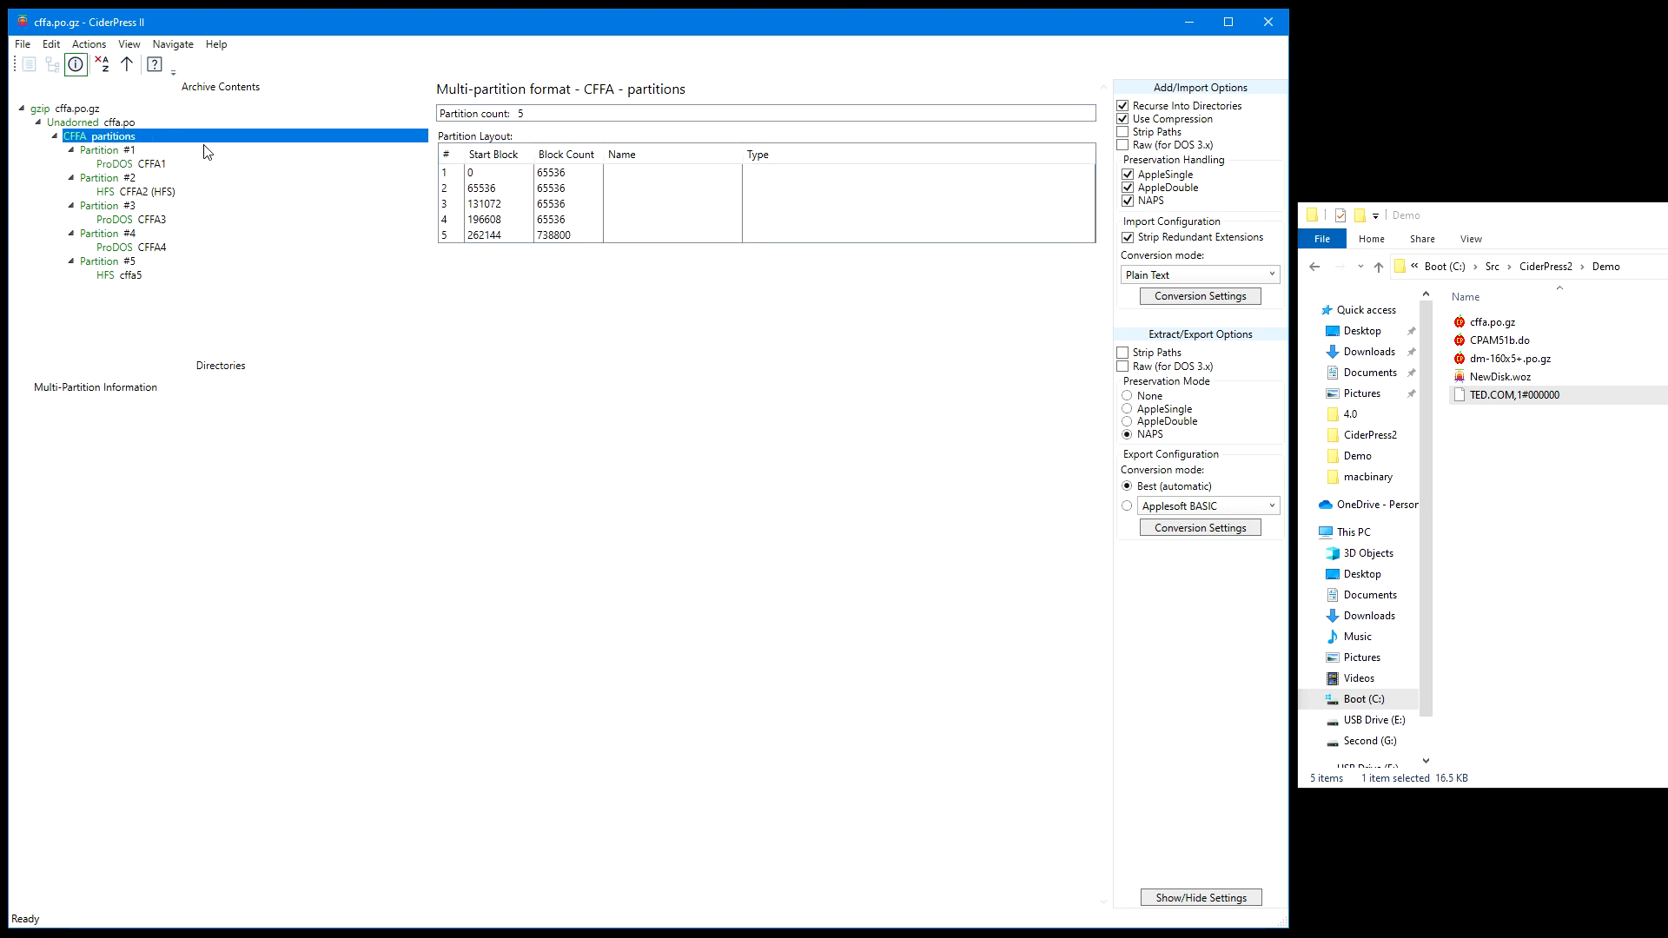
Save Partition #1 as a ProDOS-order 2IMG disk image named NewDisk.2mg in the Demo folder and open the saved image
click(150, 152)
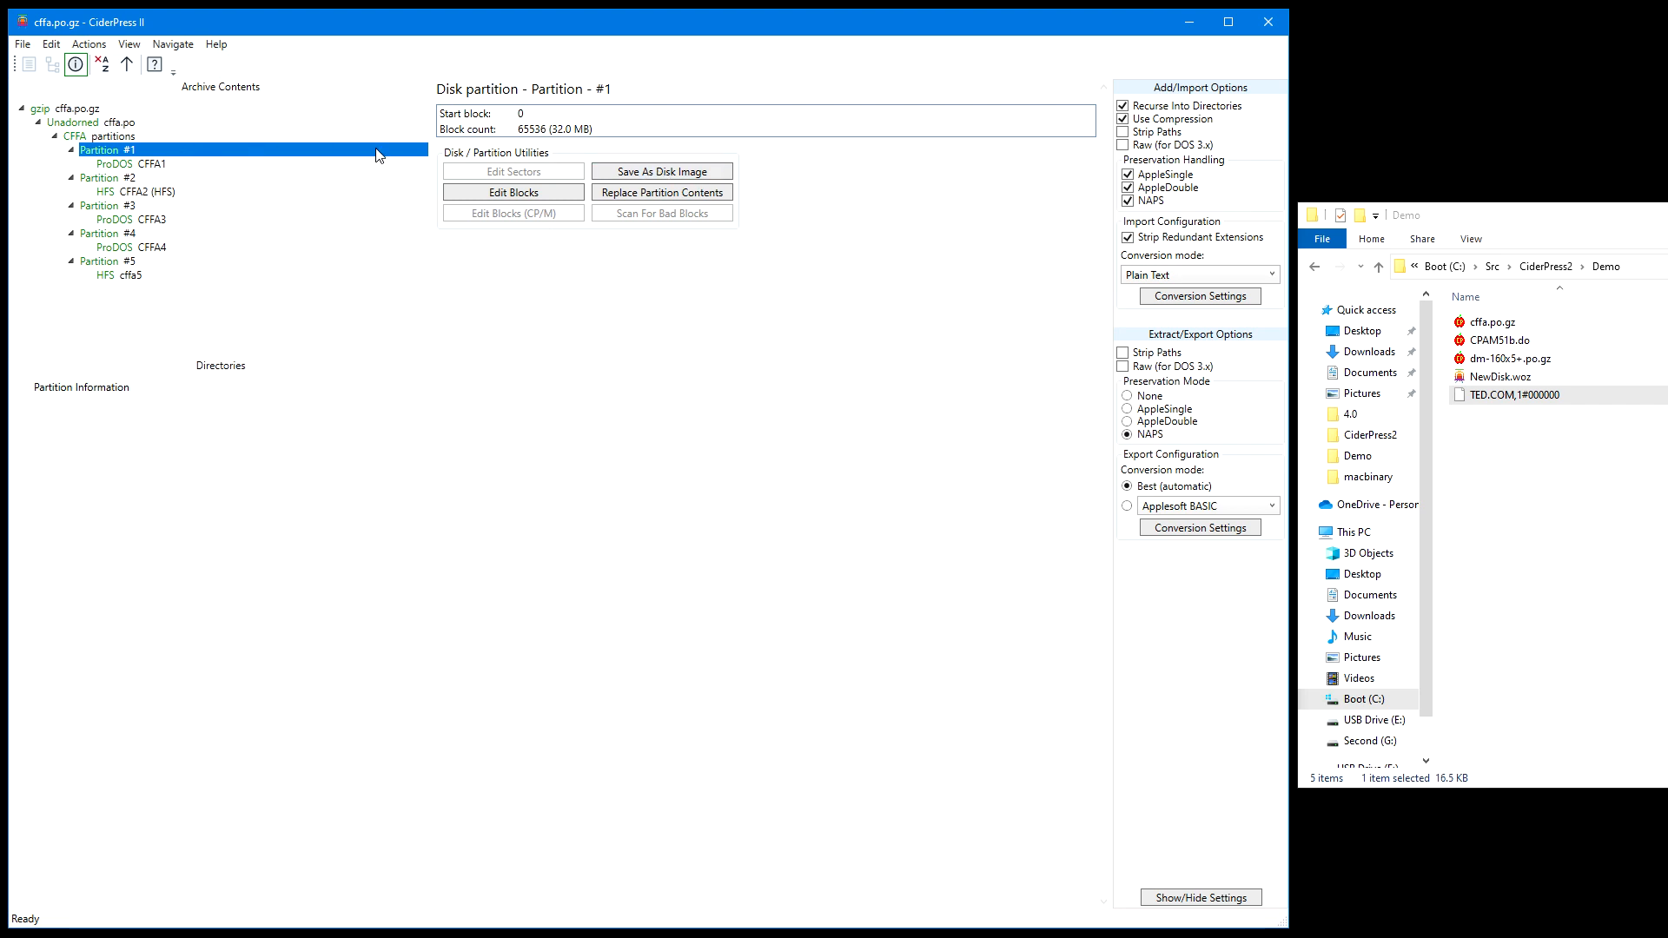
click(682, 178)
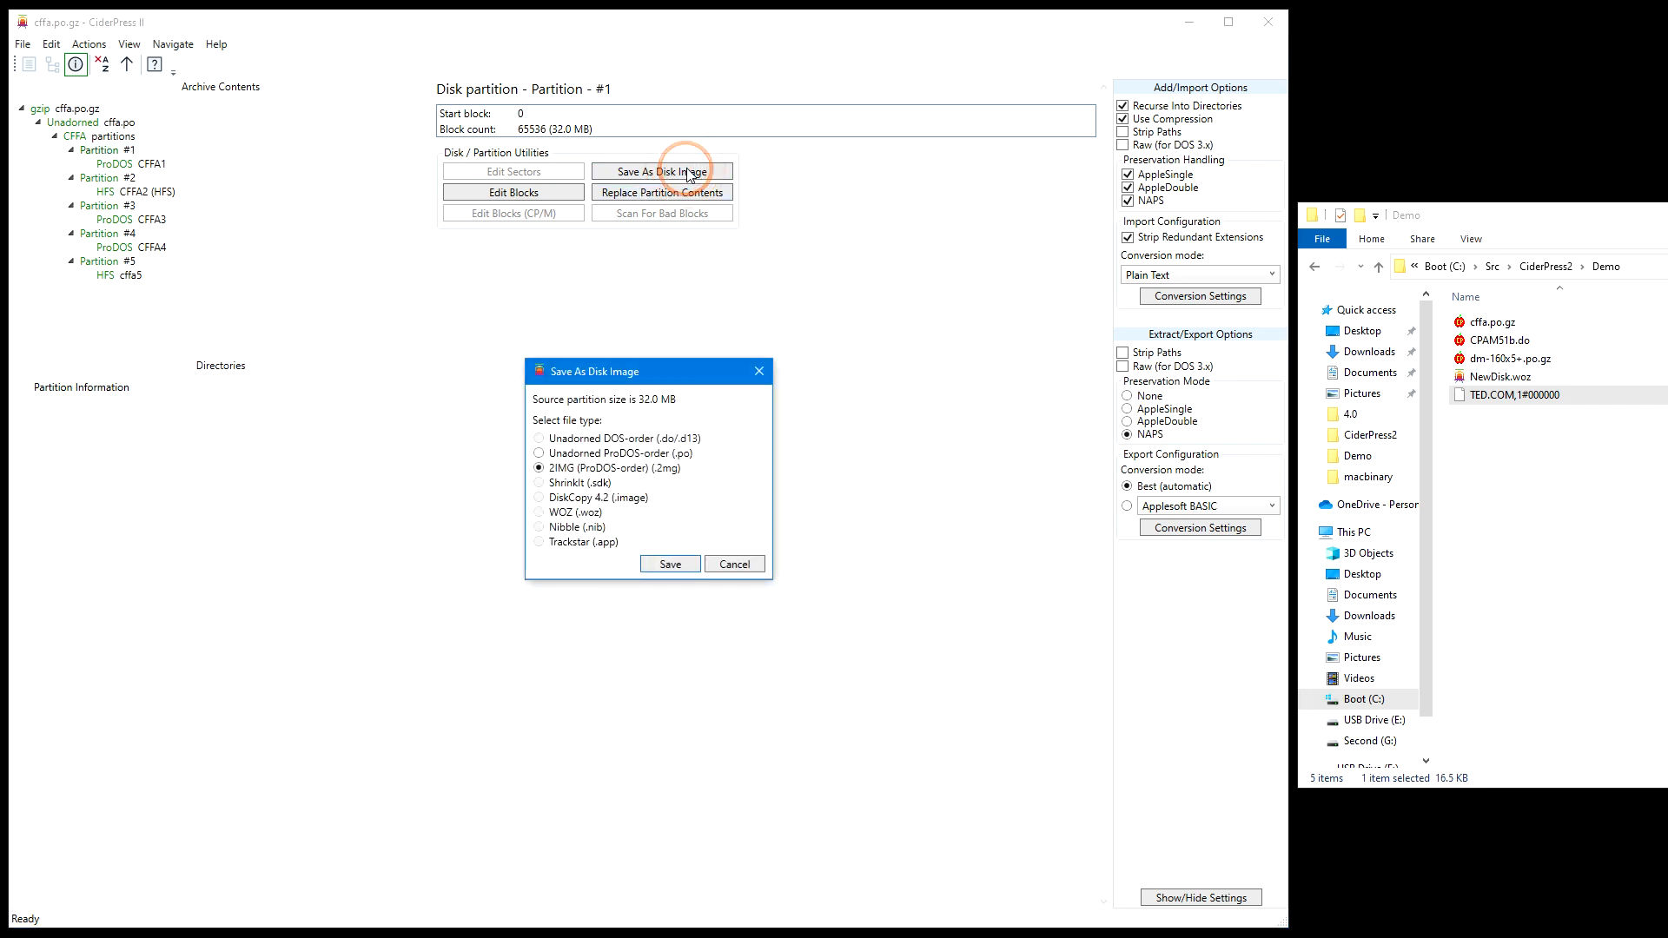
click(680, 567)
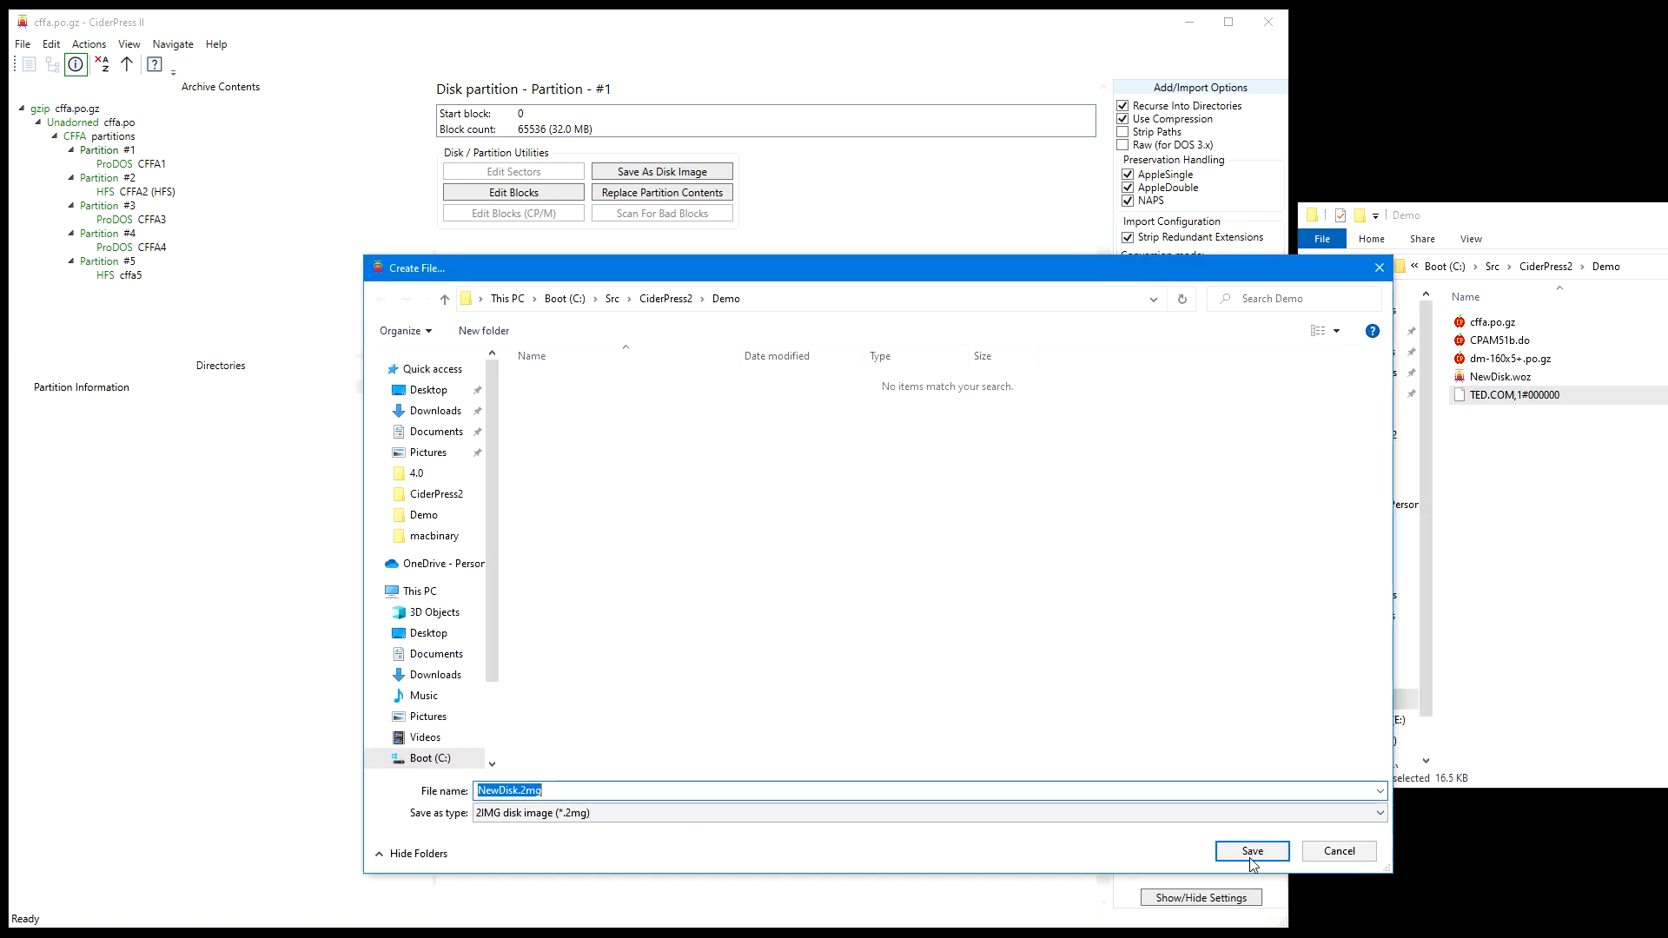
click(1249, 850)
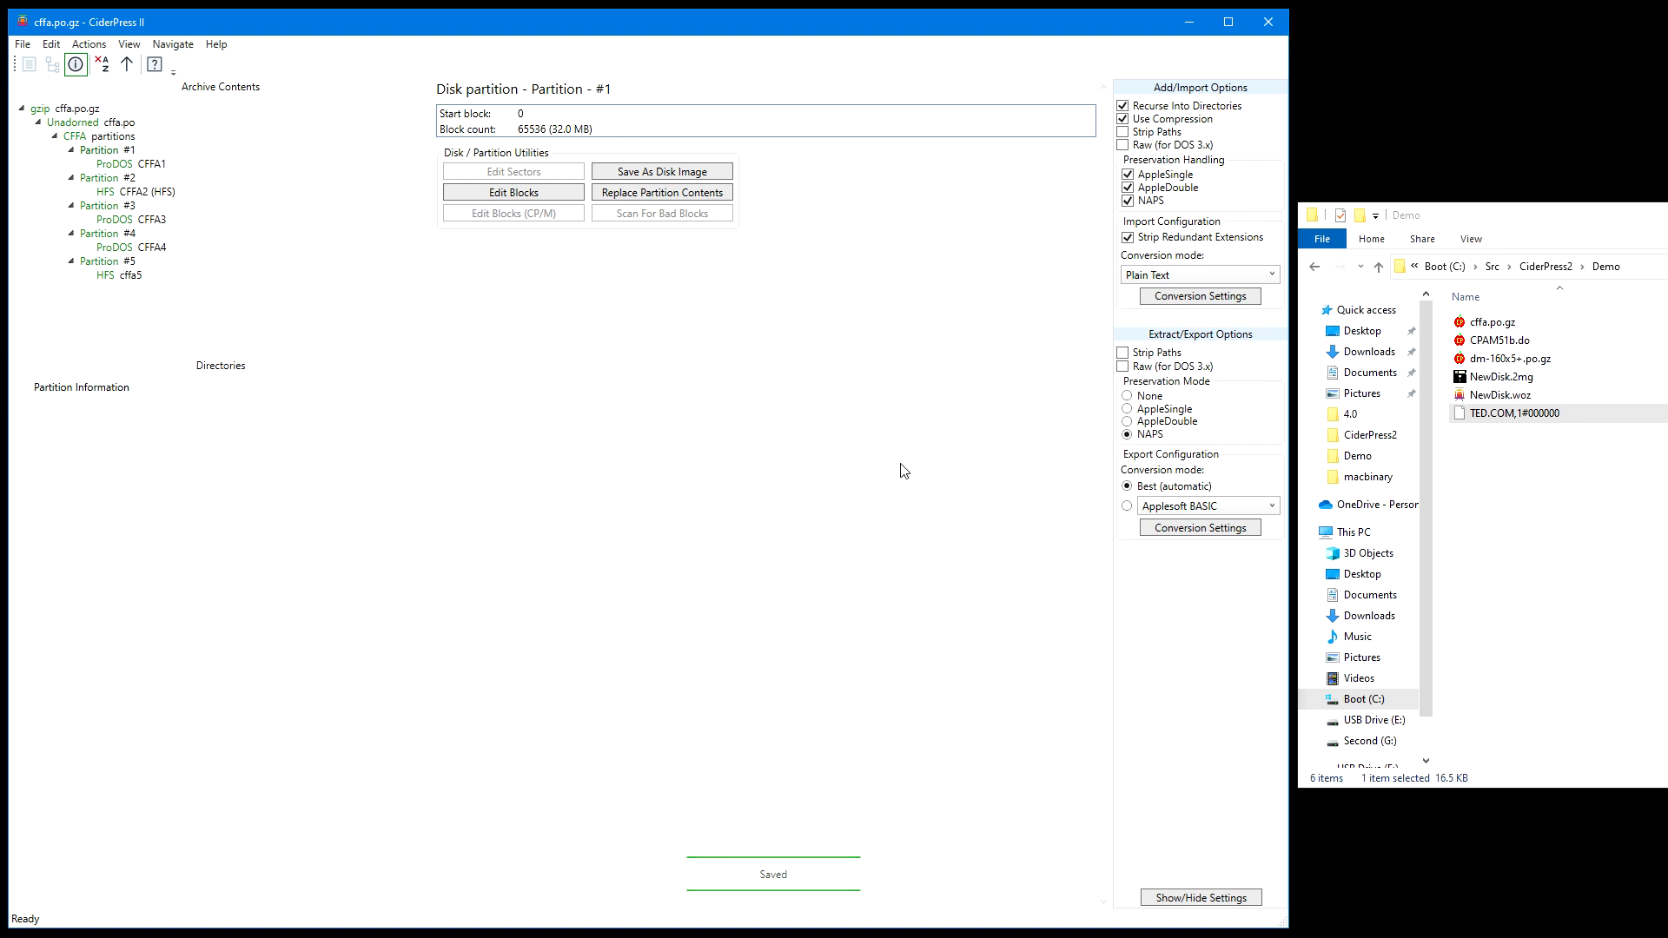
key(ctrl+o)
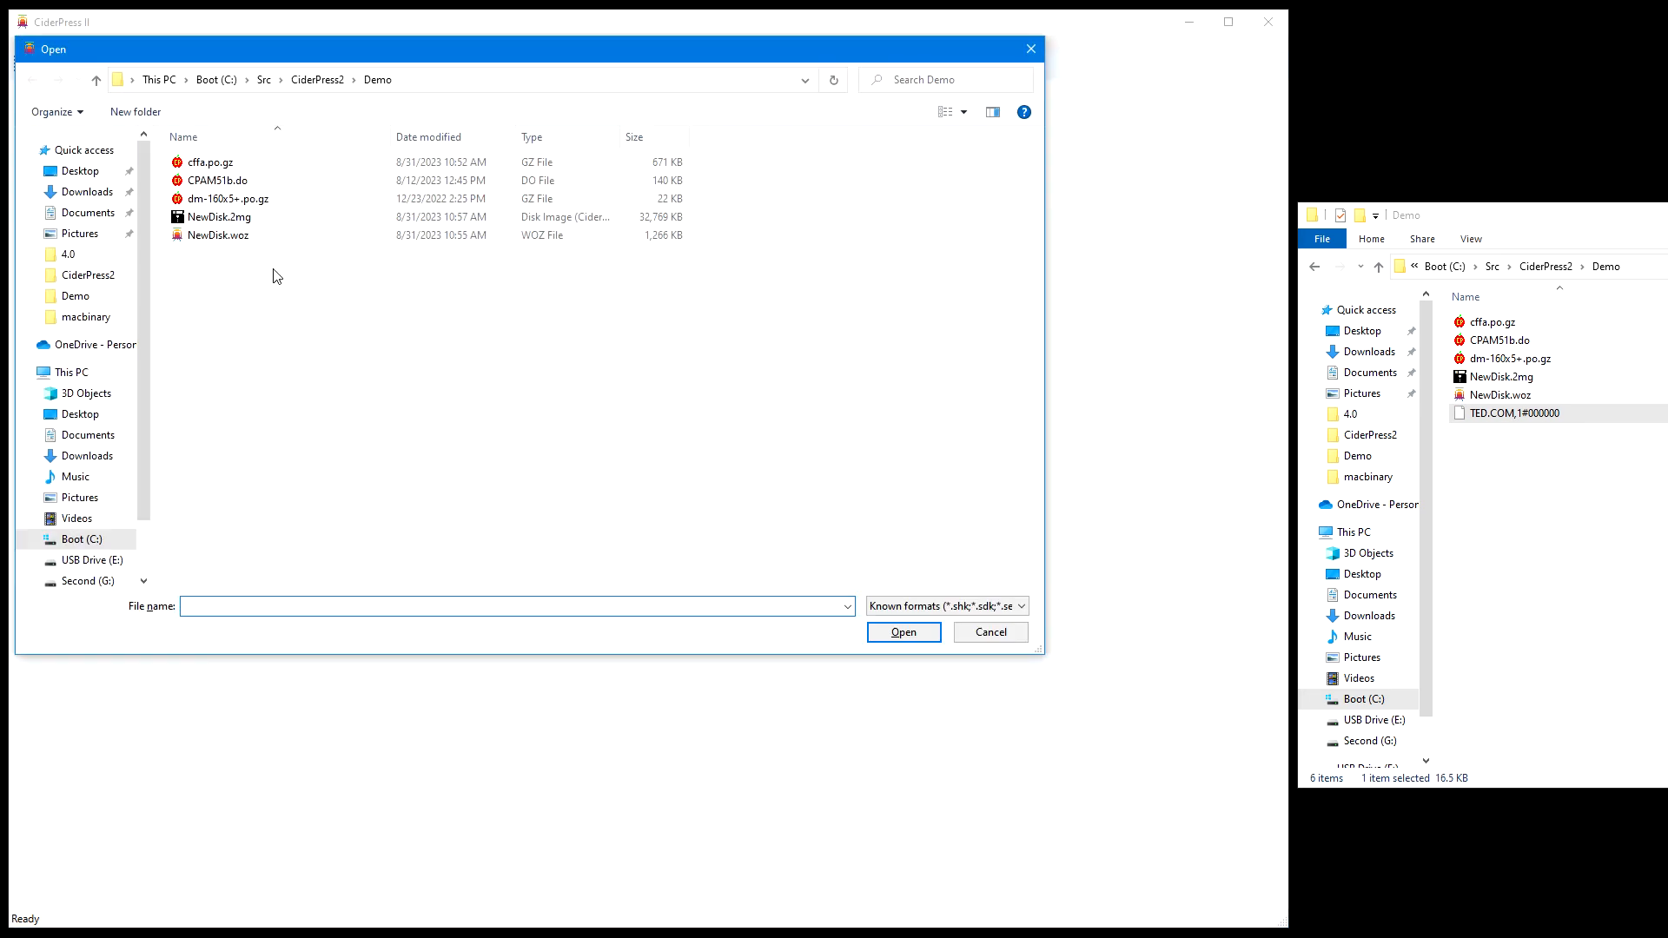
double_click(244, 215)
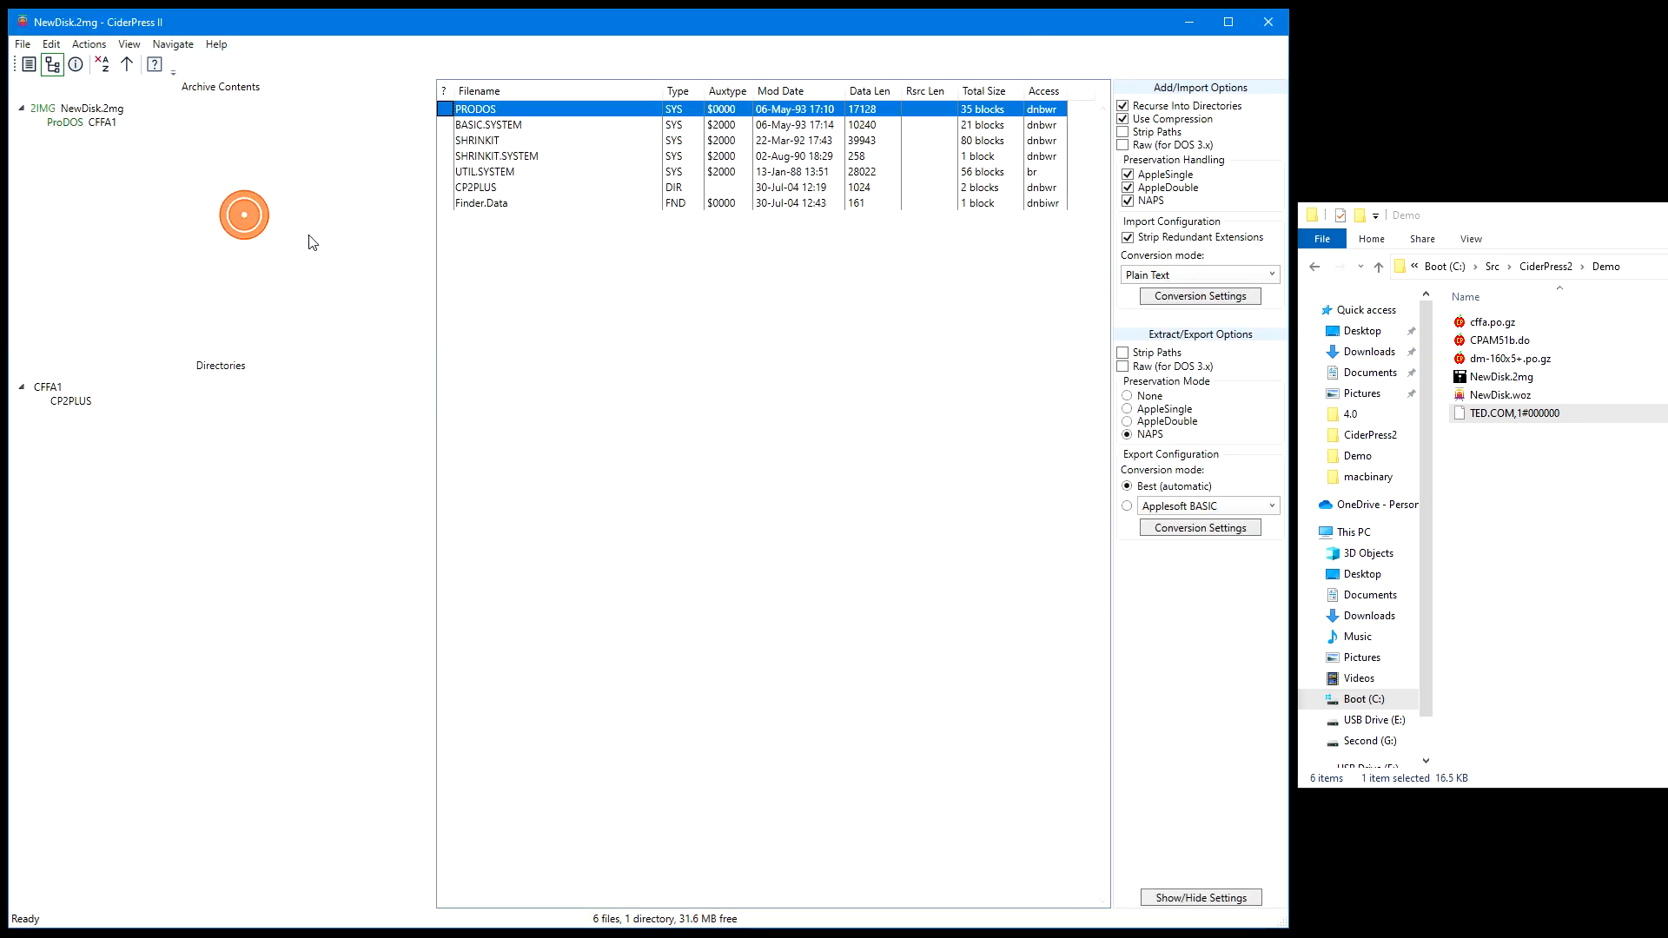
Review the disk image information of NewDisk.2mg, close it, and reopen cffa.po.gz
click(93, 108)
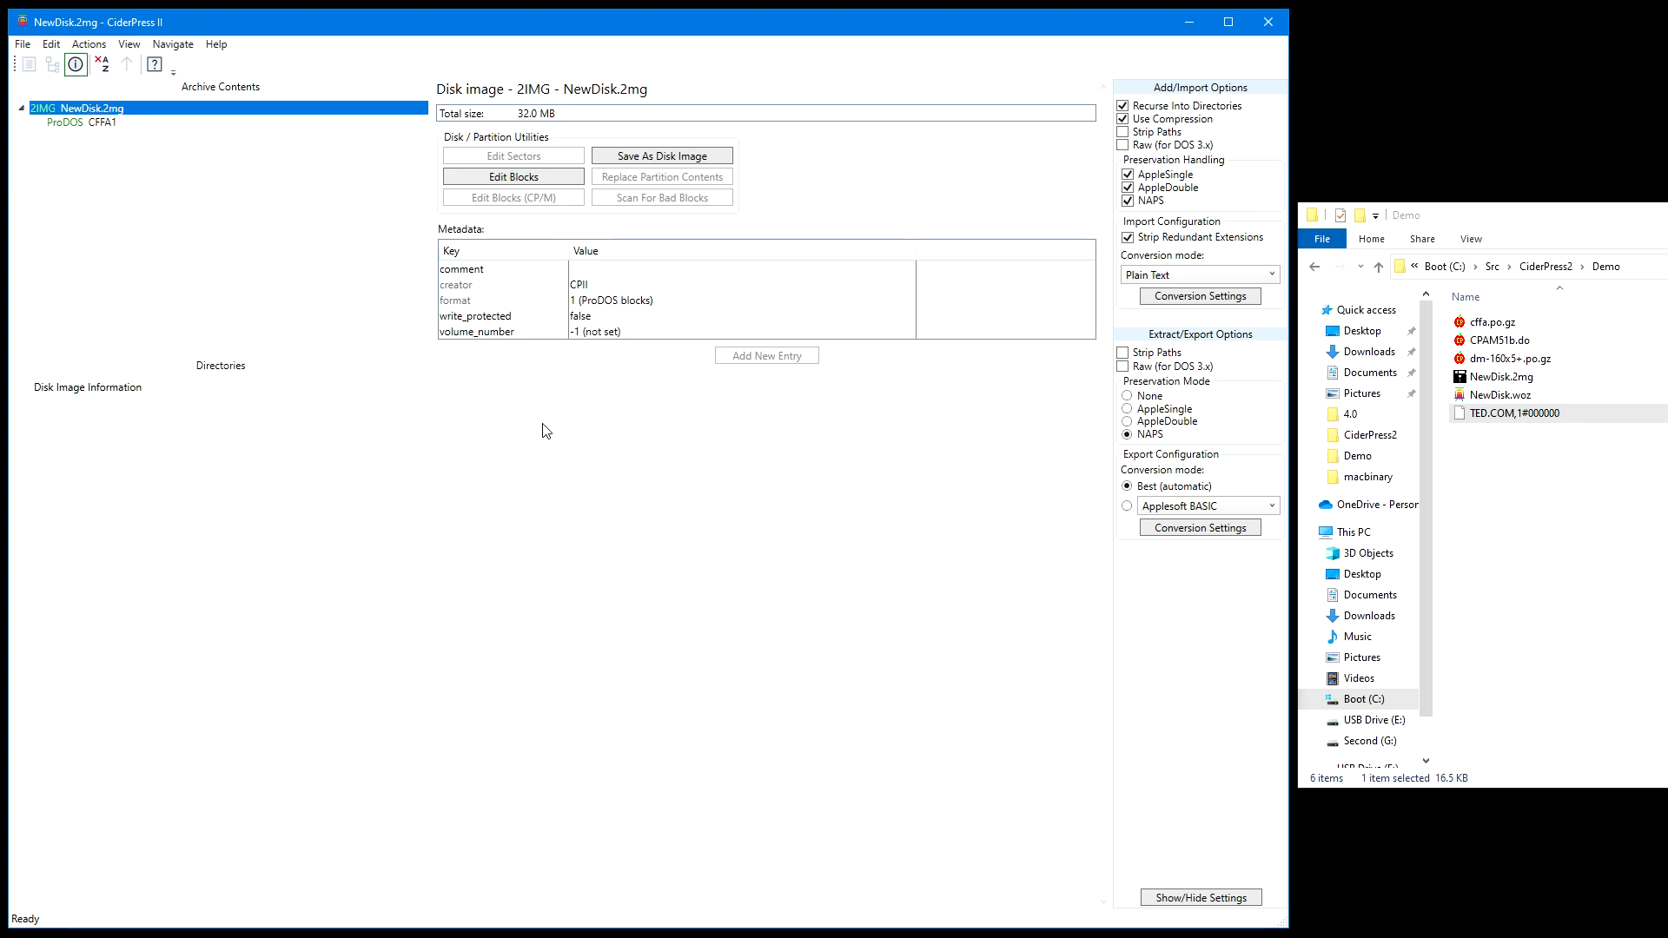
key(ctrl+w)
click(657, 552)
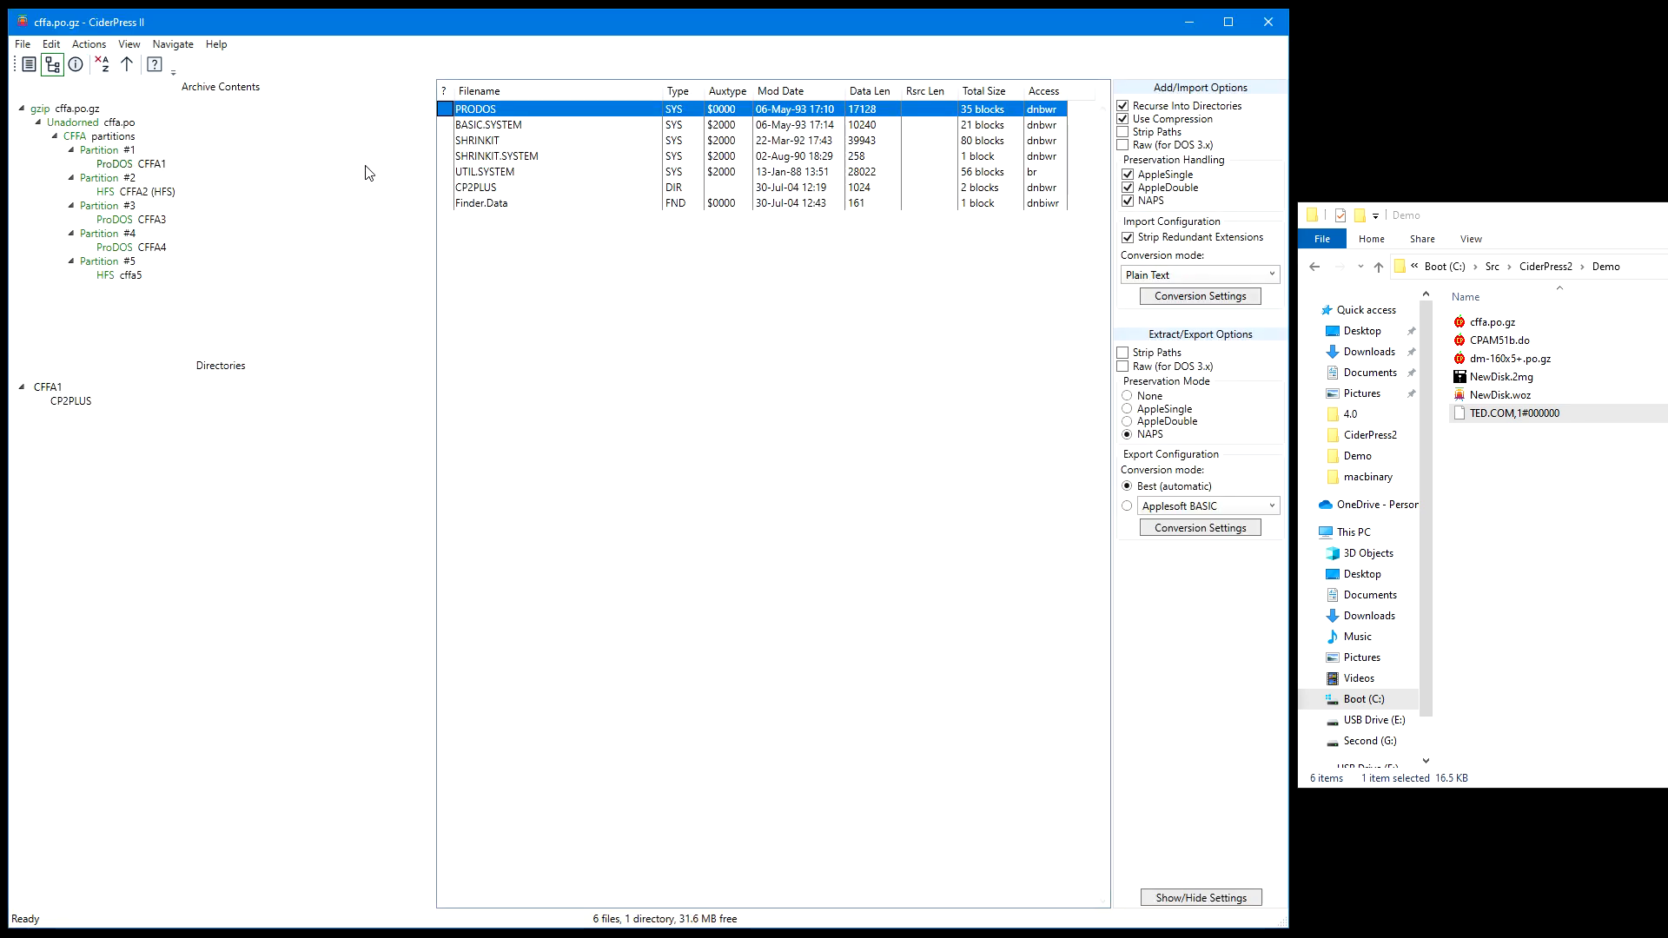
Check the CFFA2 (HFS) volume and replace the contents of Partition #2 with the NewDisk.2mg disk image
click(169, 193)
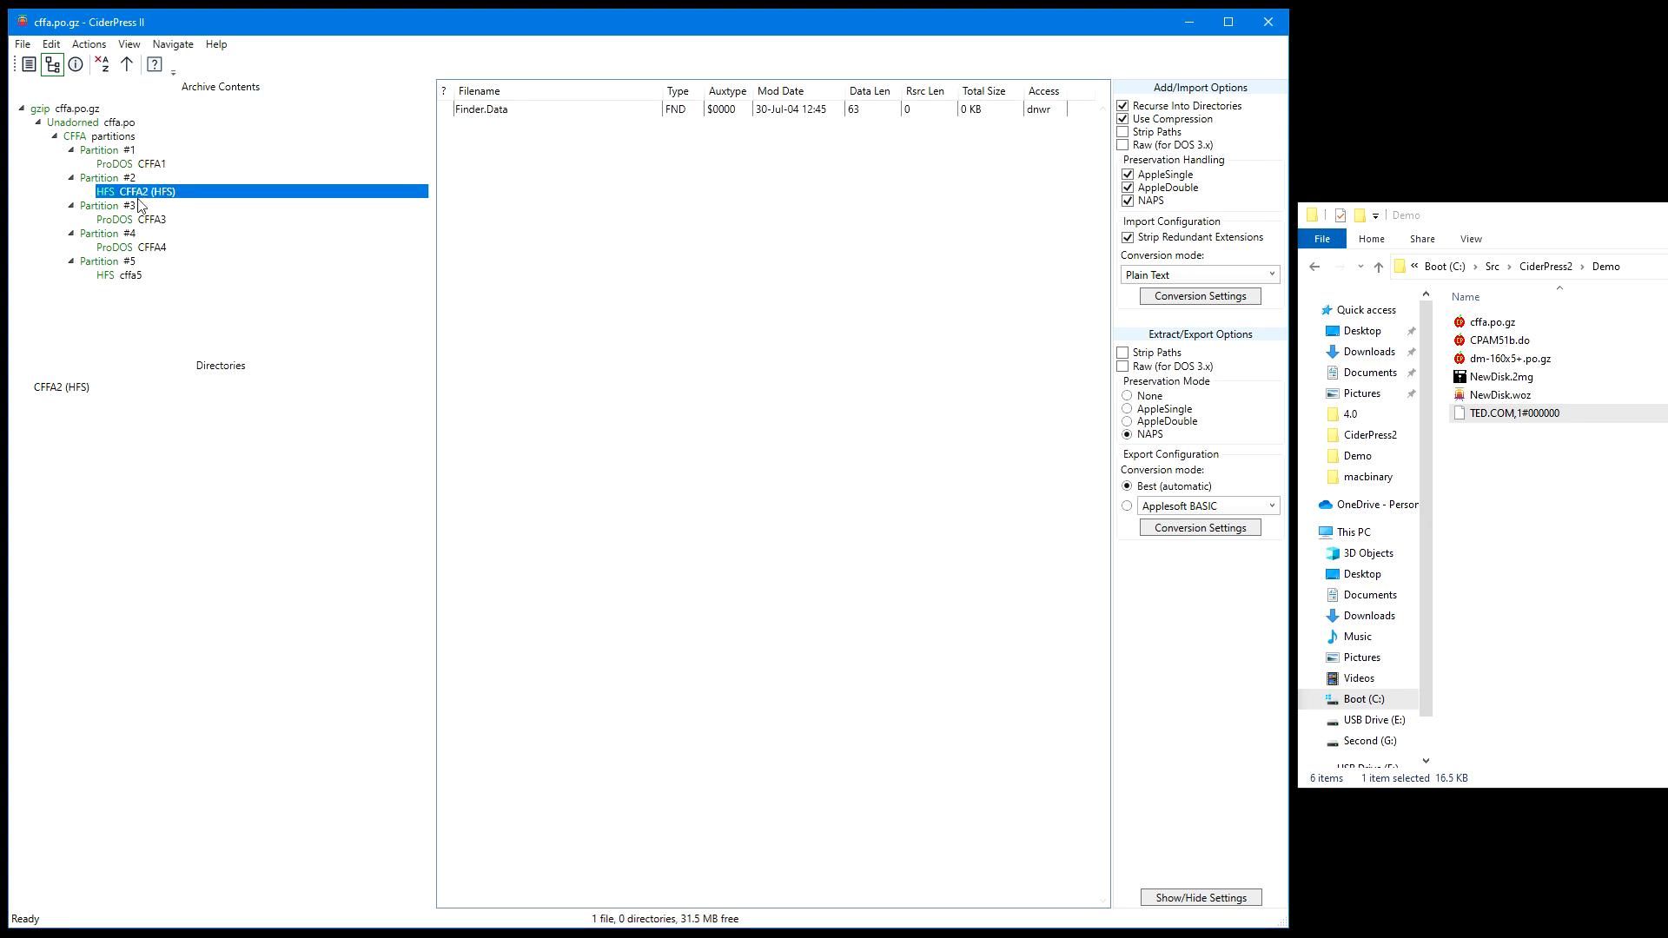
click(162, 179)
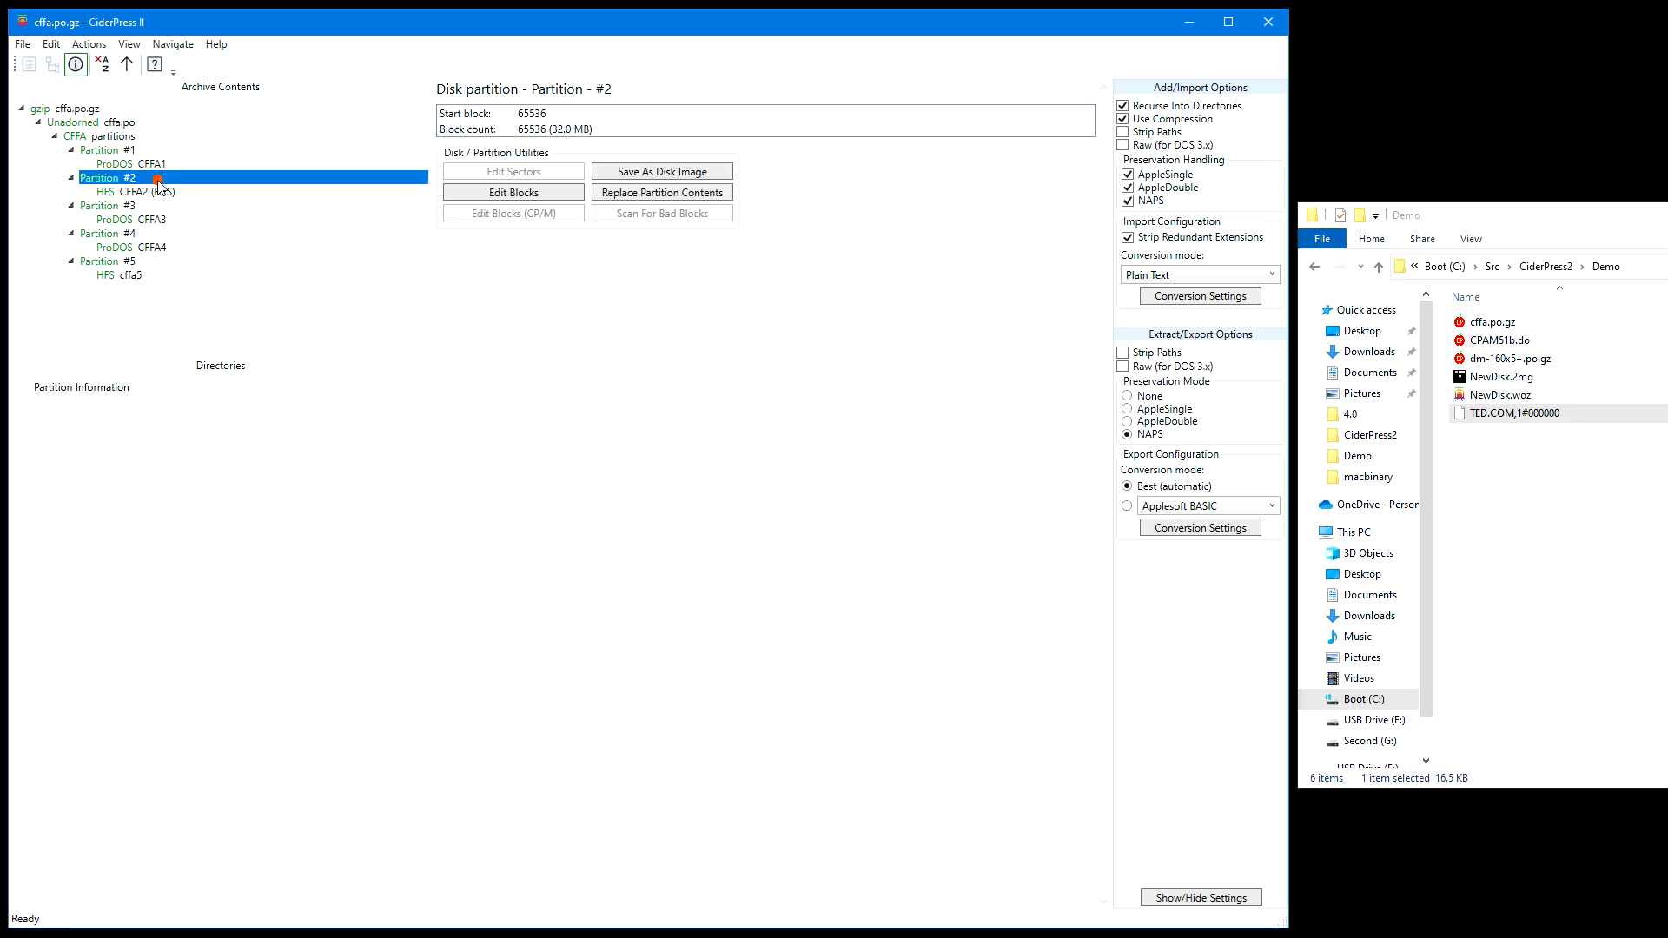
click(653, 195)
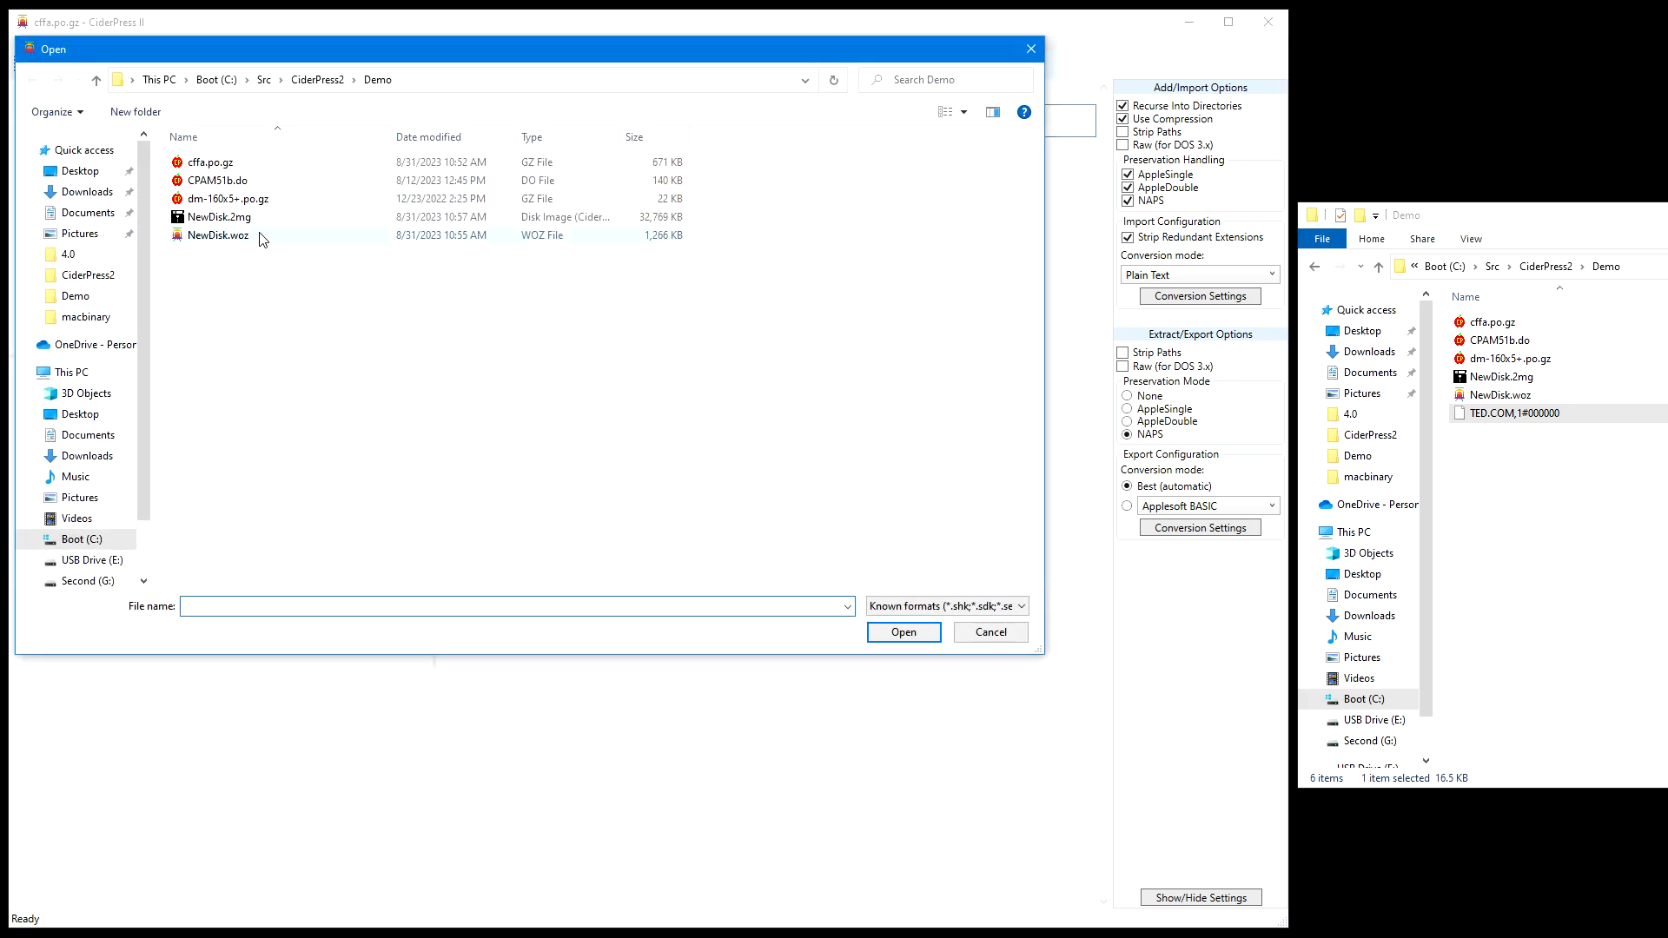
click(250, 217)
double_click(249, 217)
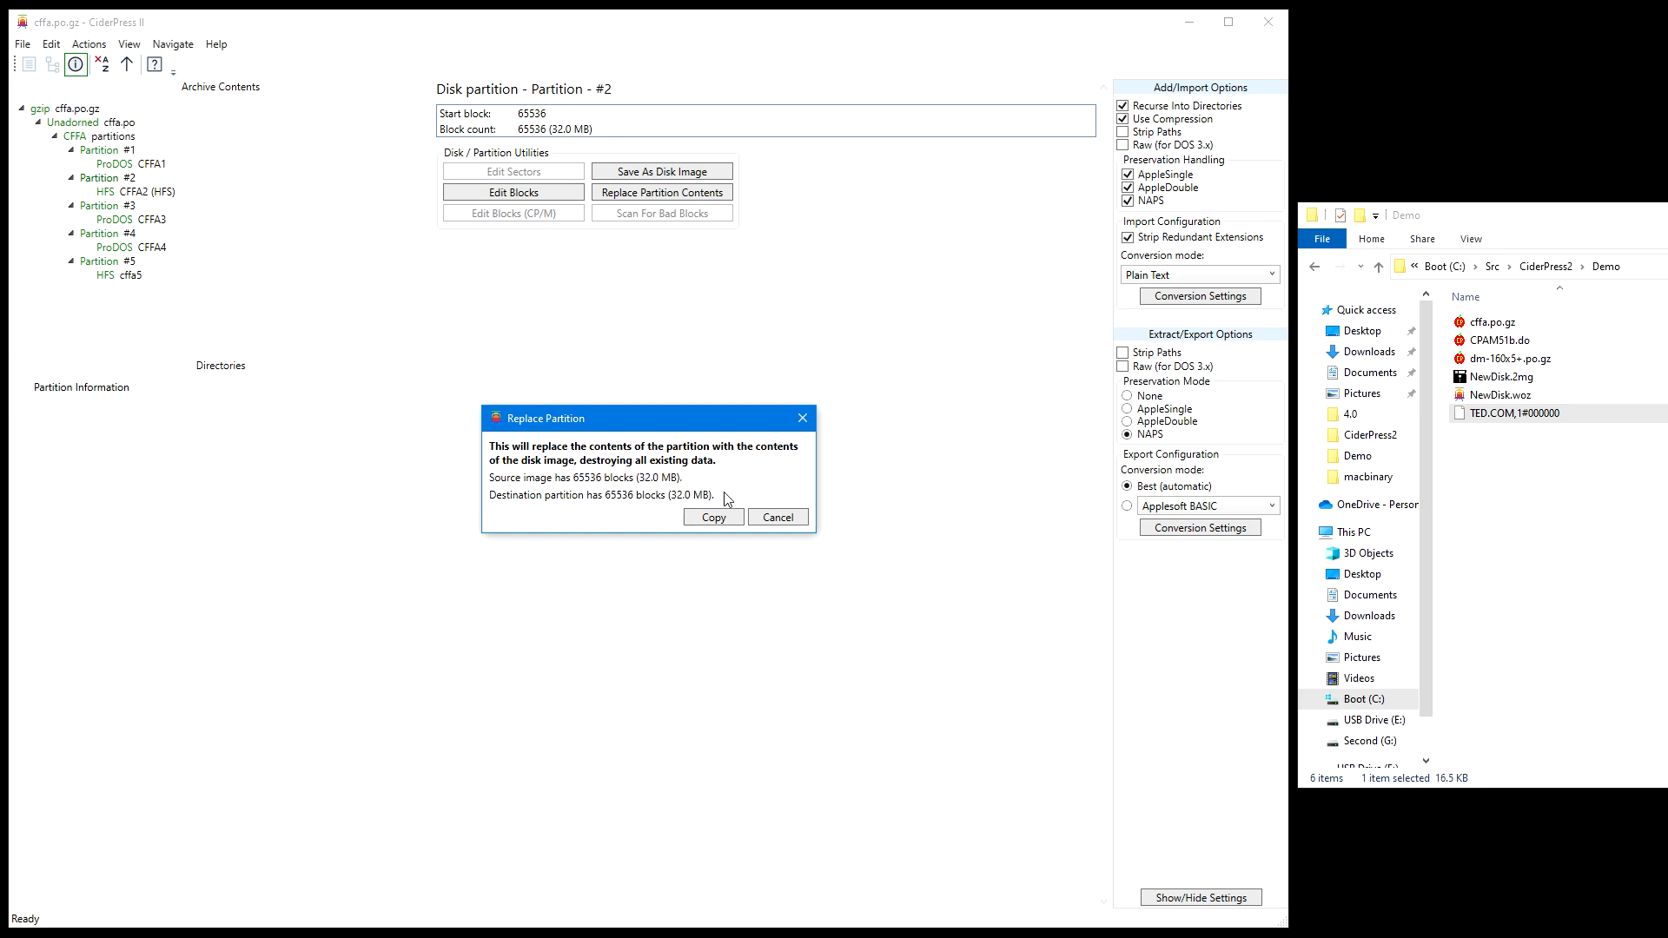
click(719, 518)
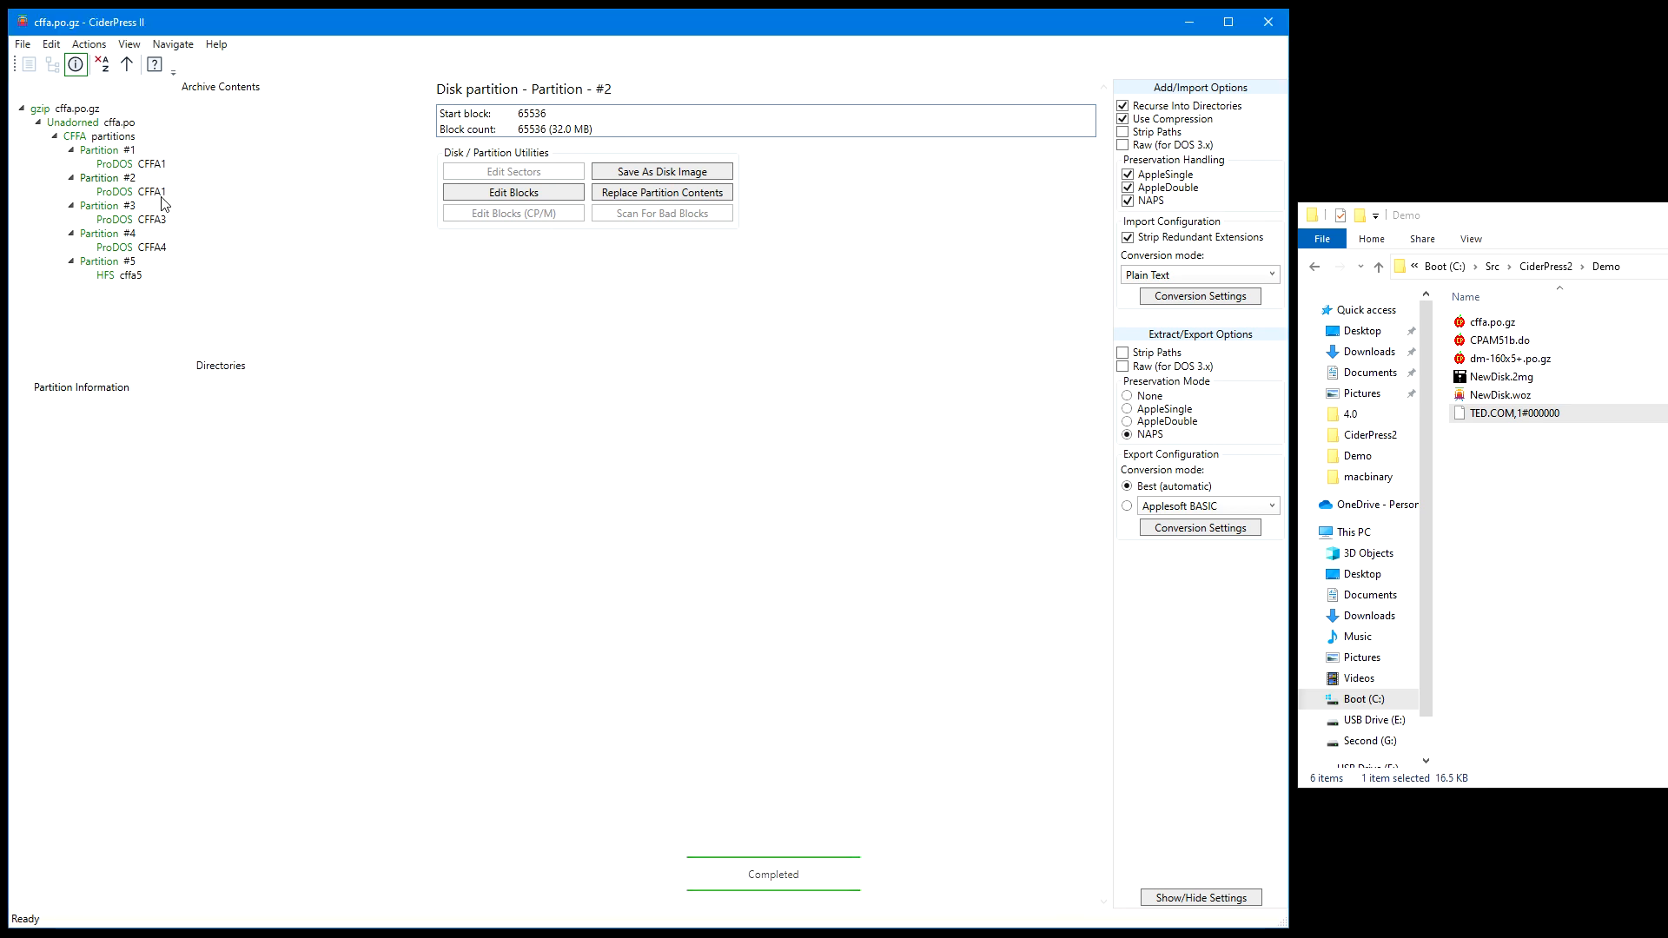
Compare the file lists of the ProDOS volumes in Partition #1 and Partition #2
click(158, 192)
click(167, 164)
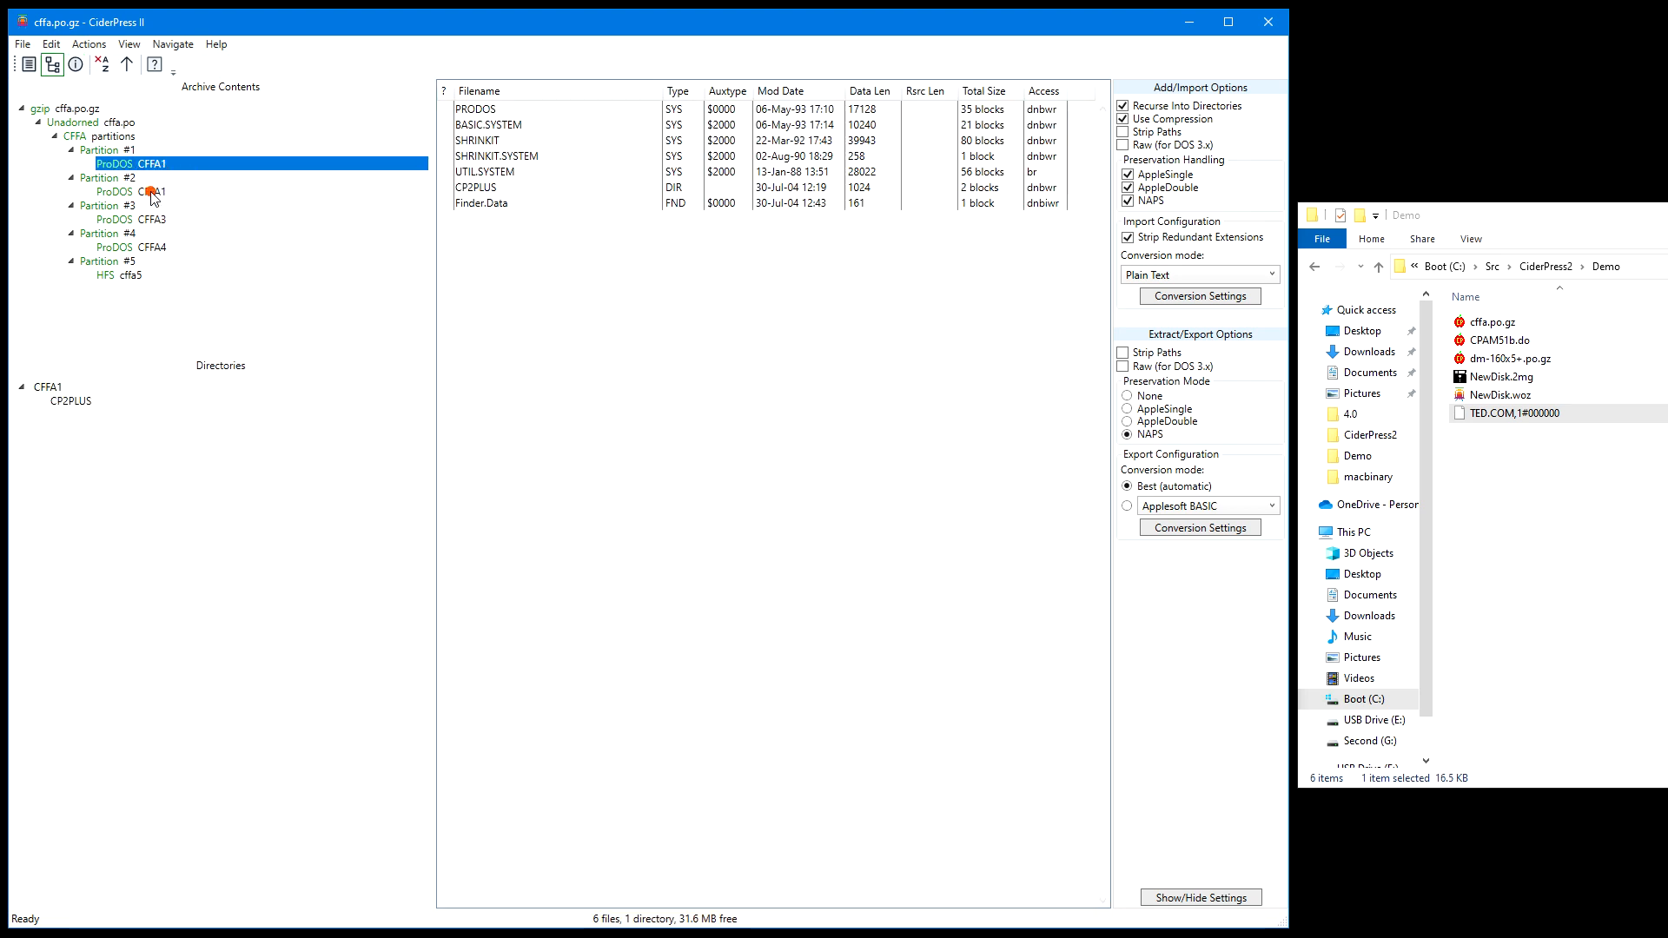
click(154, 192)
click(167, 163)
click(158, 191)
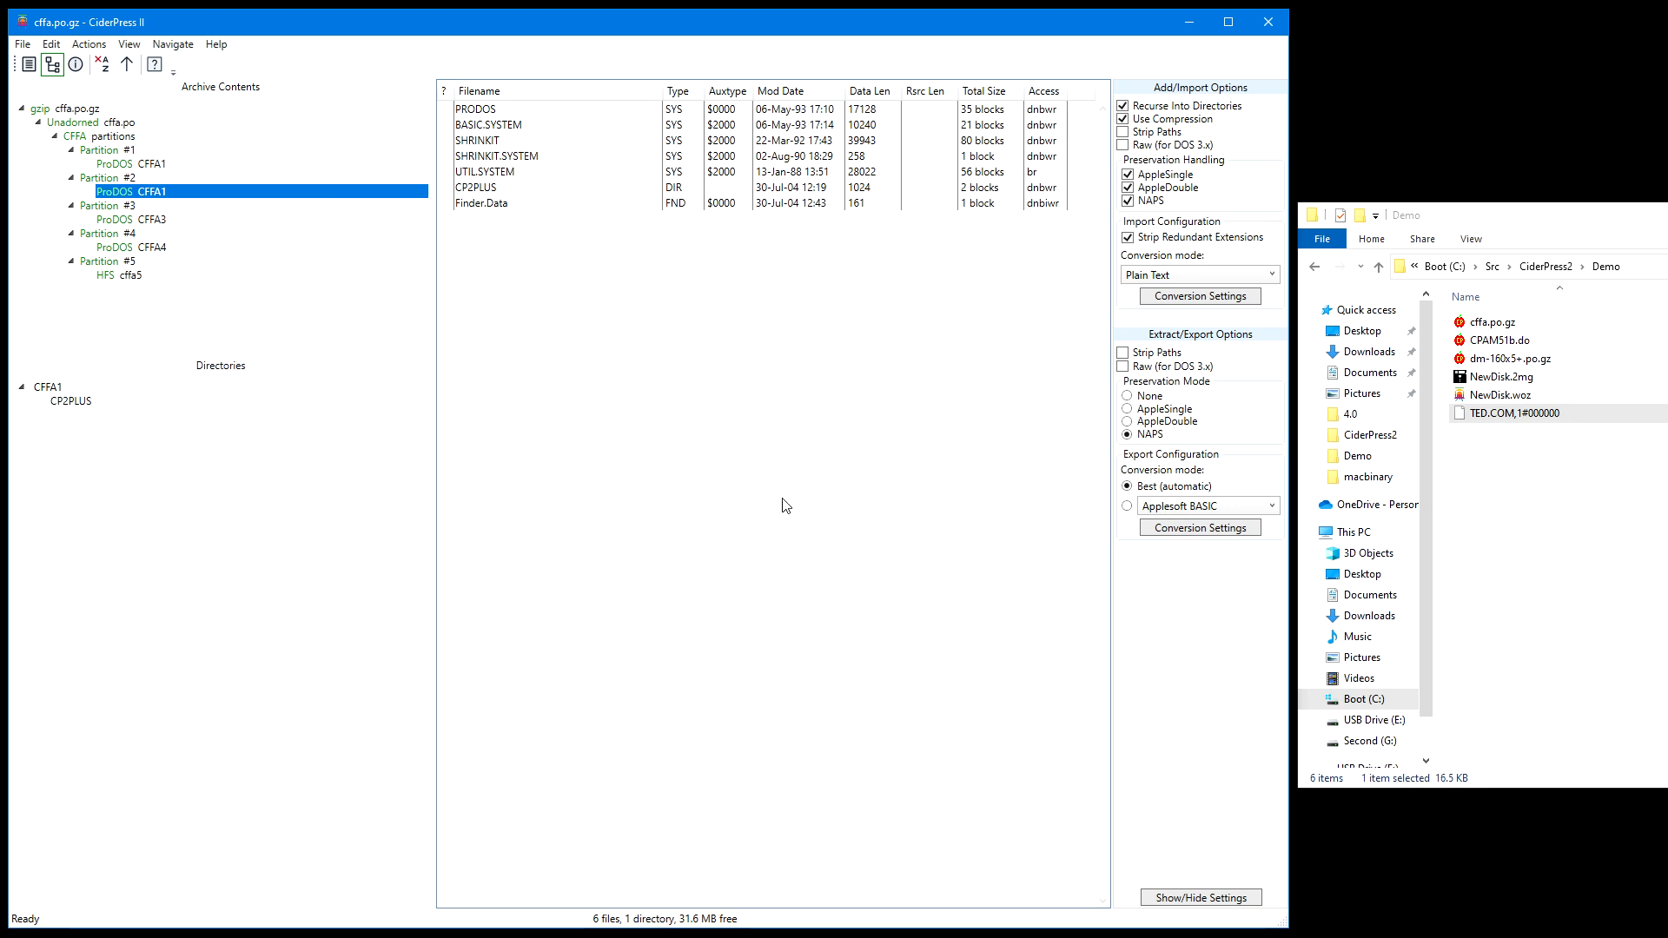
Open dm-160x5+.po.gz and view the file lists of the embedded volumes DOS-001 through DOS-005
key(ctrl+o)
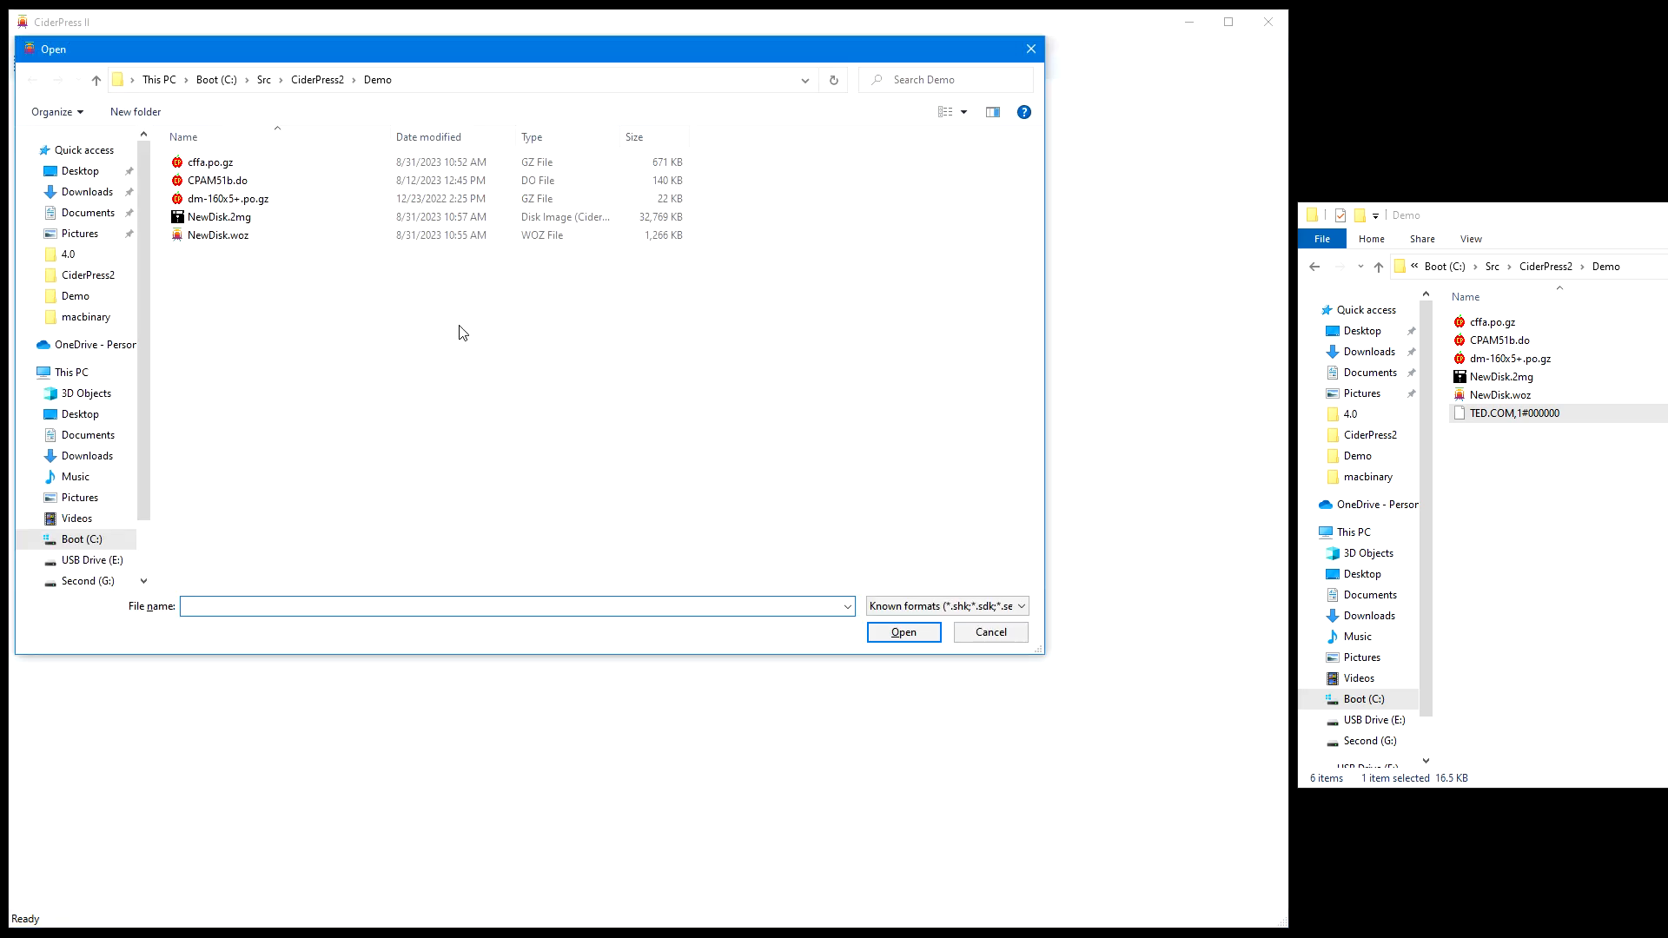
double_click(256, 199)
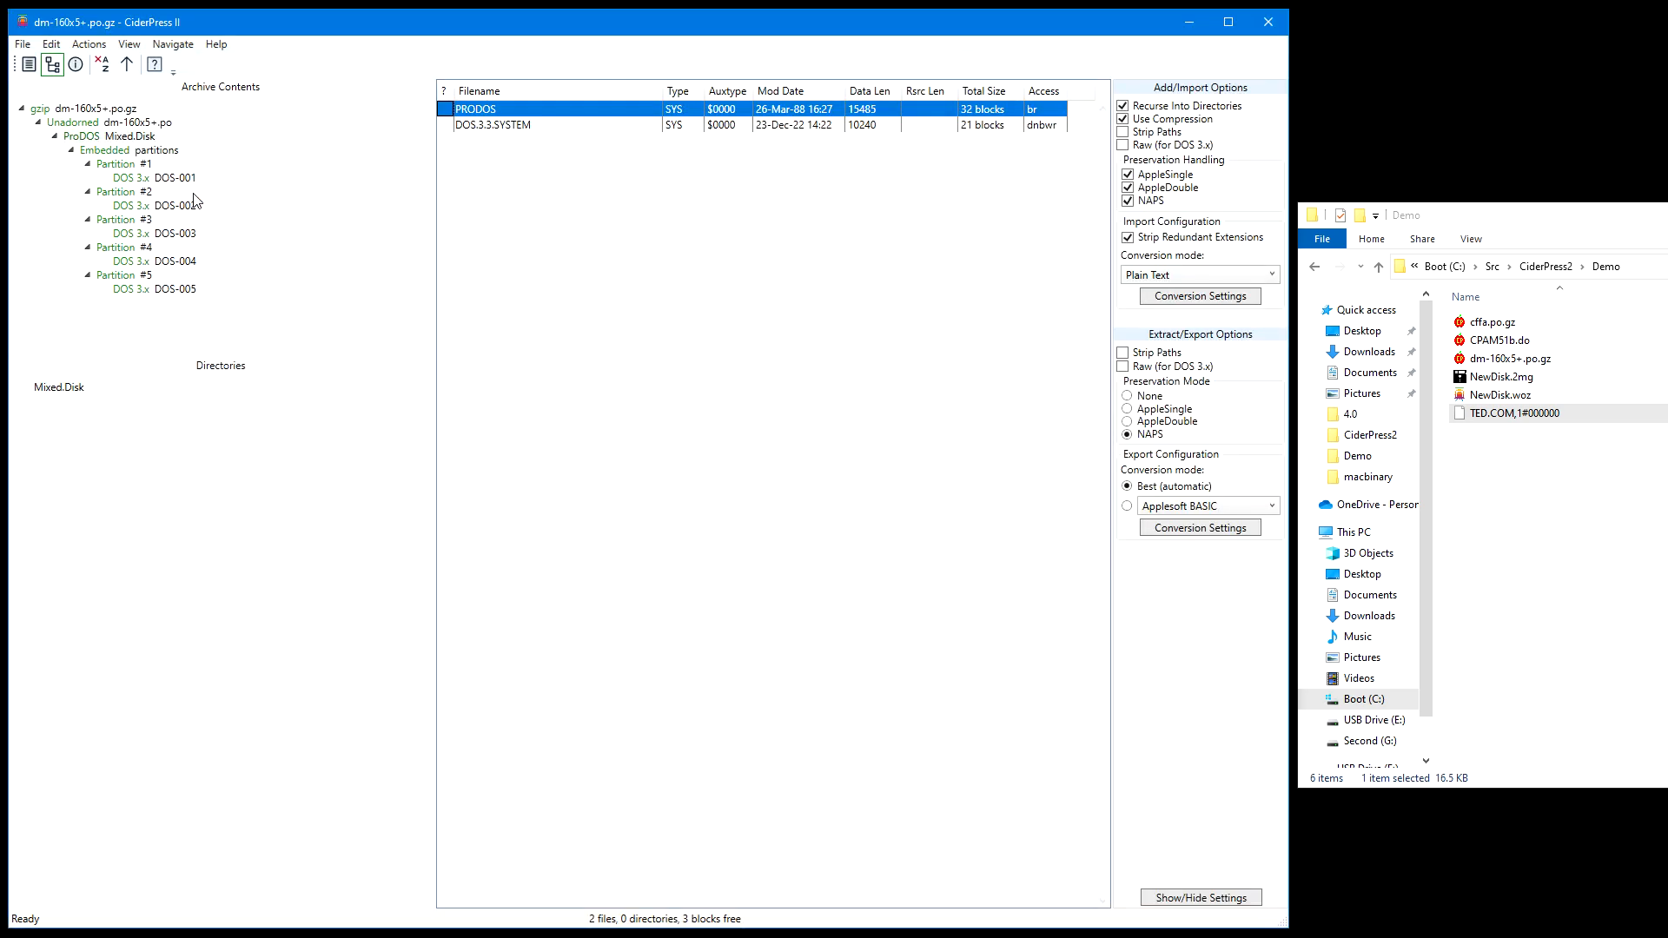
click(182, 179)
click(181, 207)
click(178, 233)
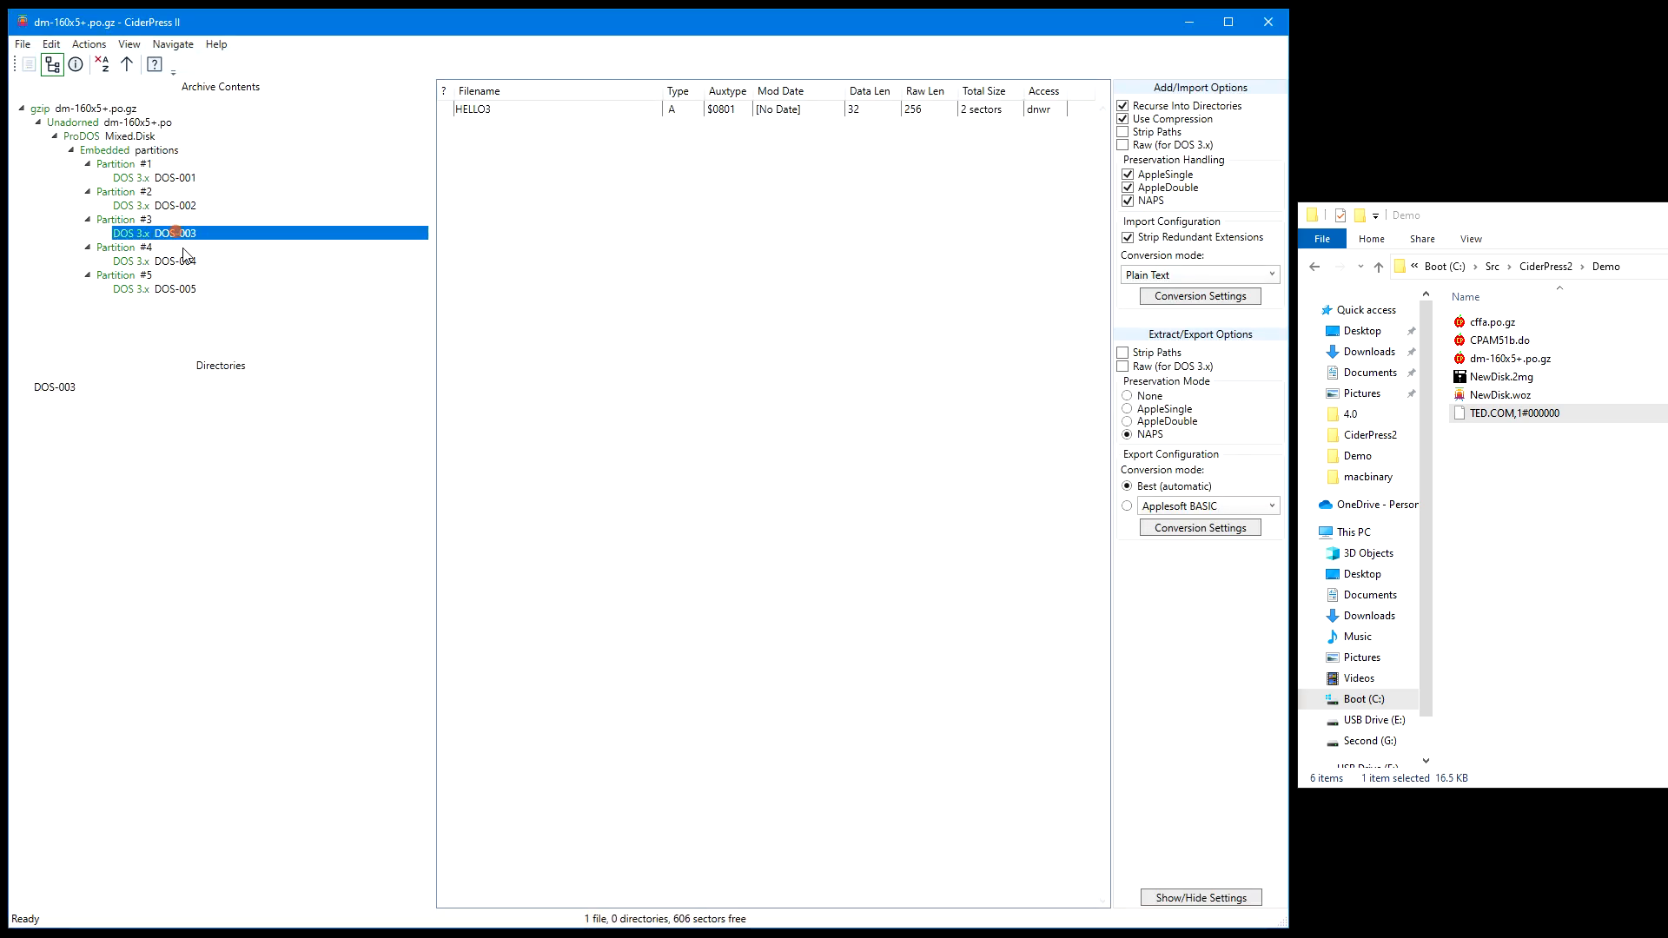
click(186, 261)
click(184, 290)
click(181, 178)
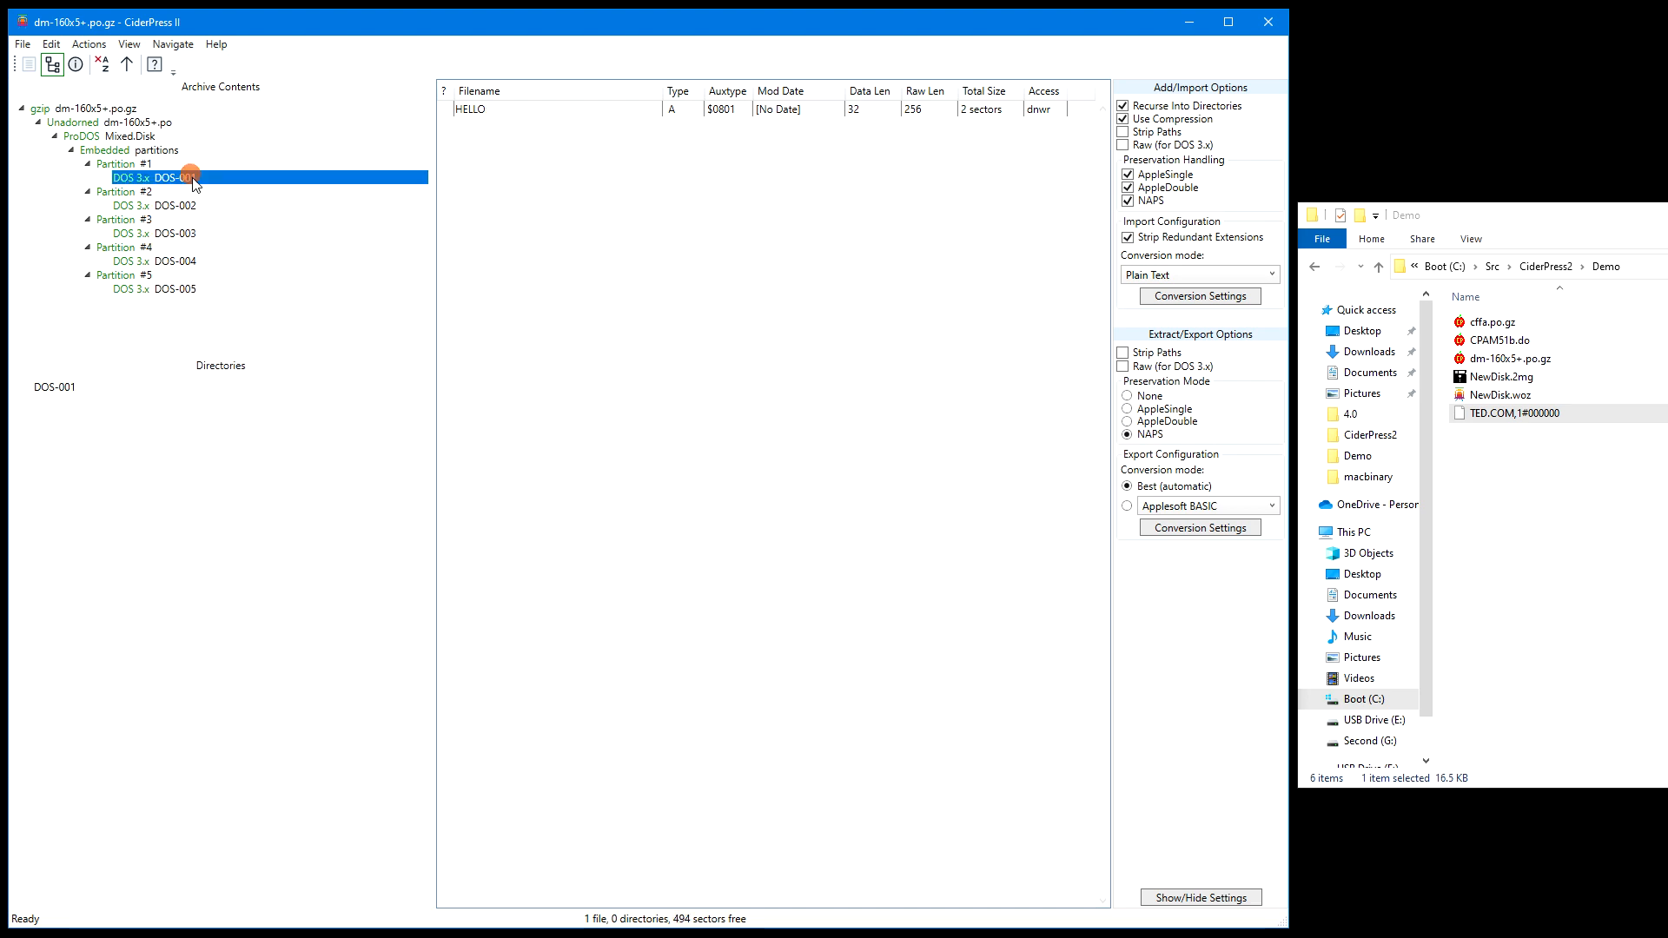
Examine Partition #1, the embedded partition layout, the Mixed.Disk file list and the DOS-001 filesystem information
click(183, 165)
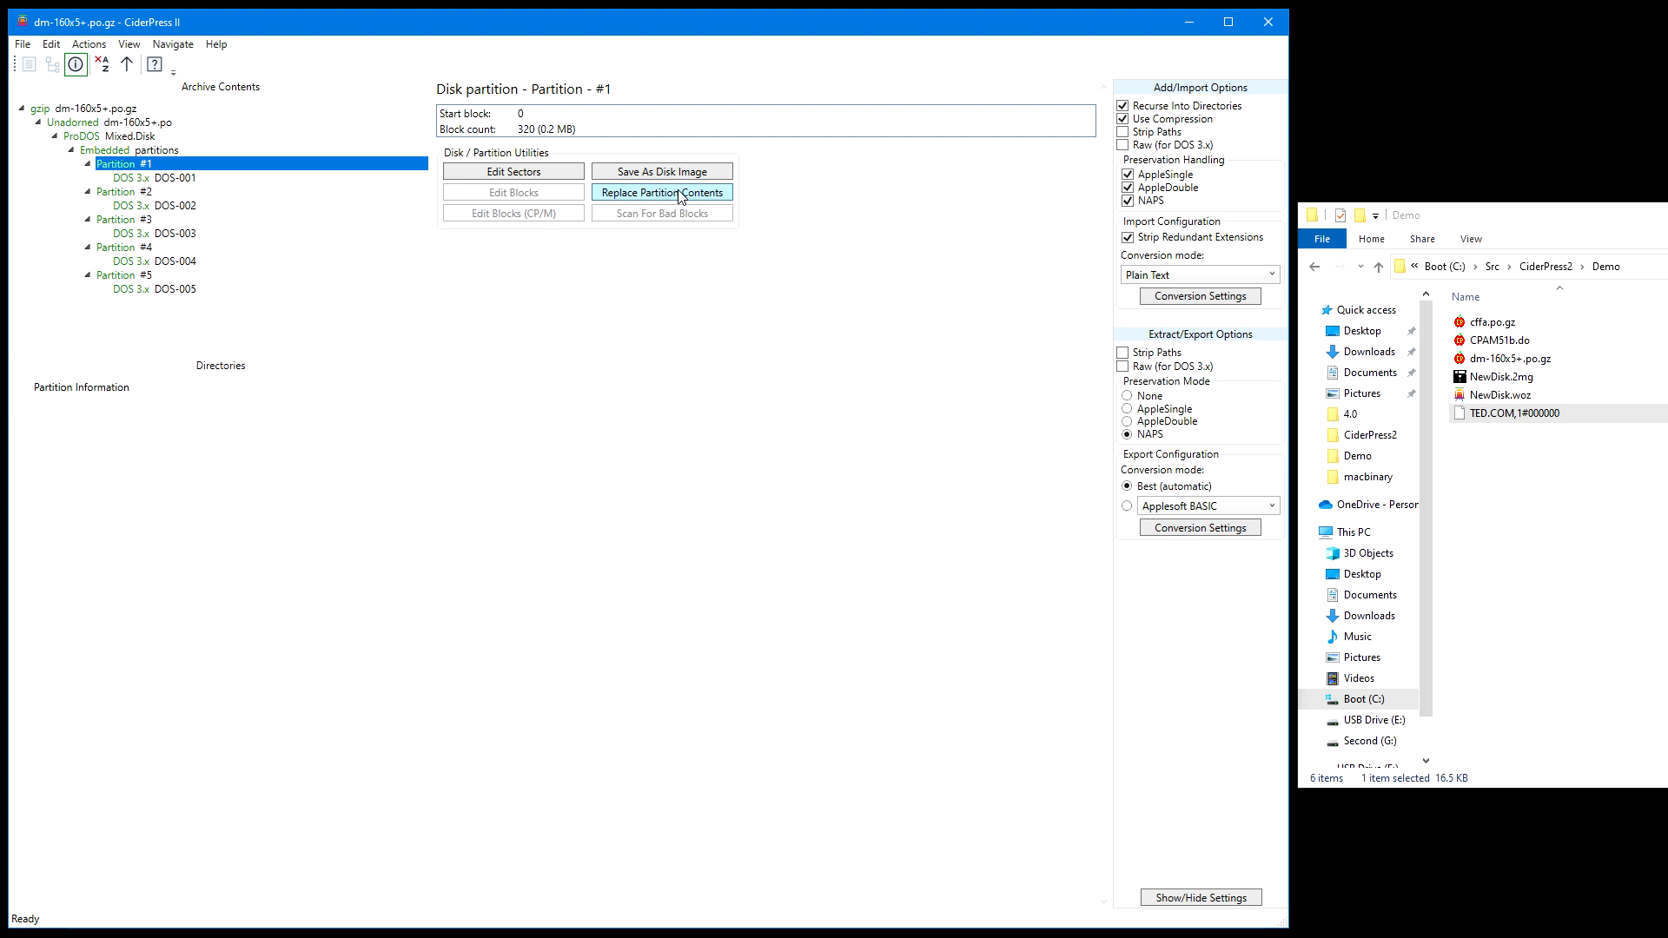
click(157, 150)
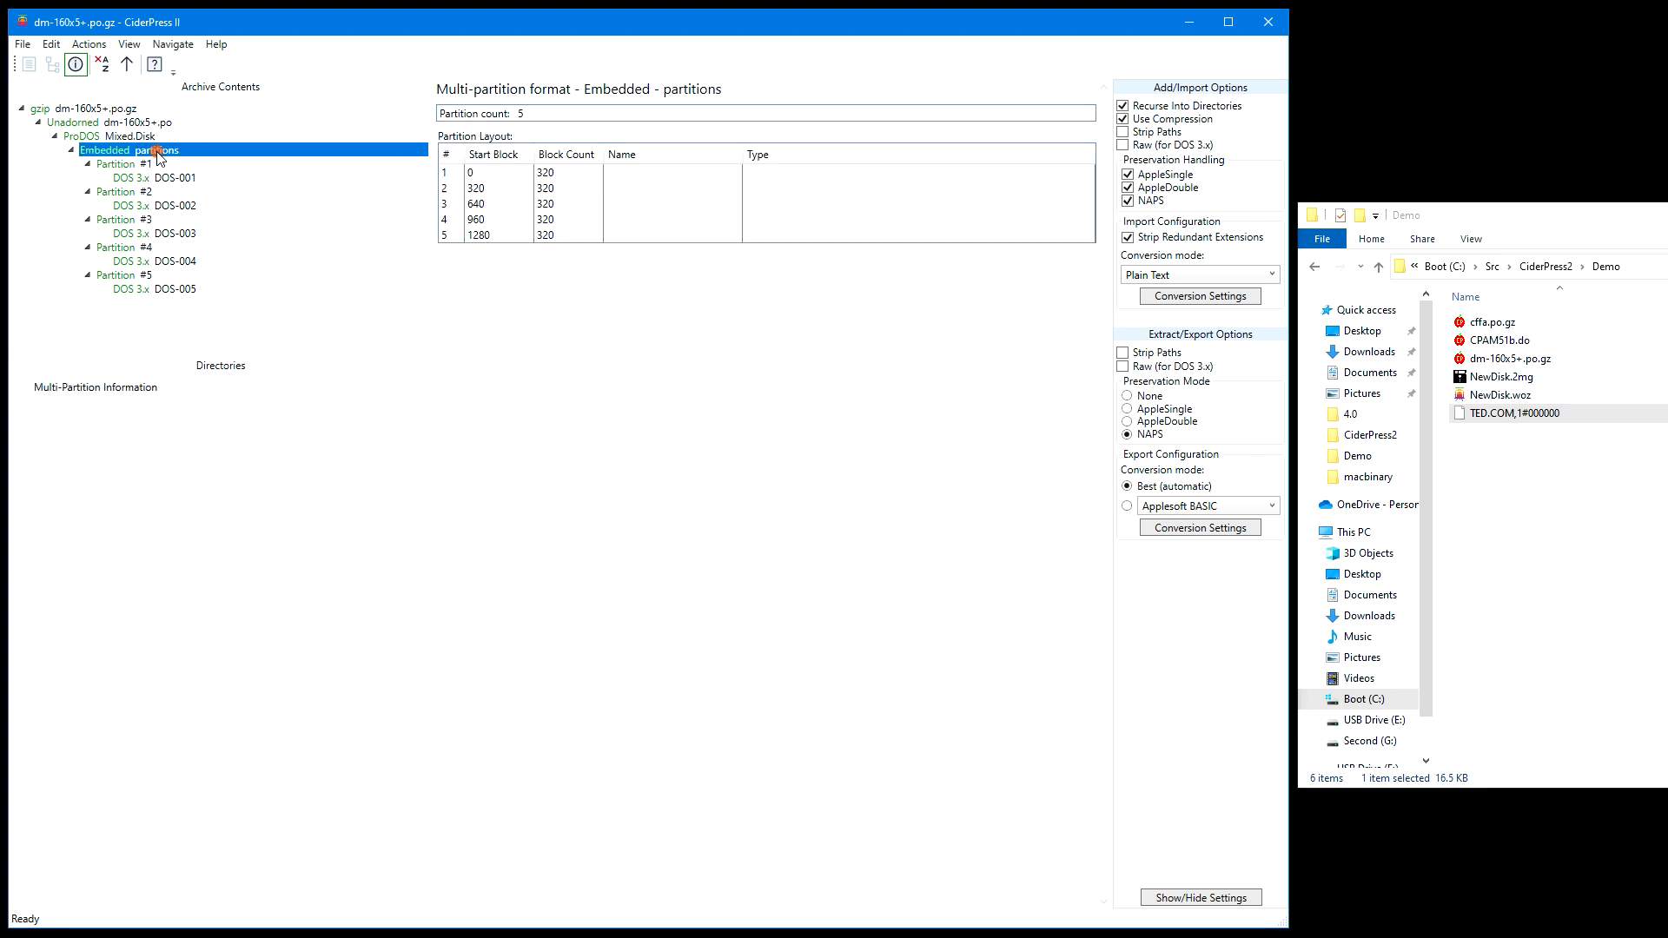
click(480, 173)
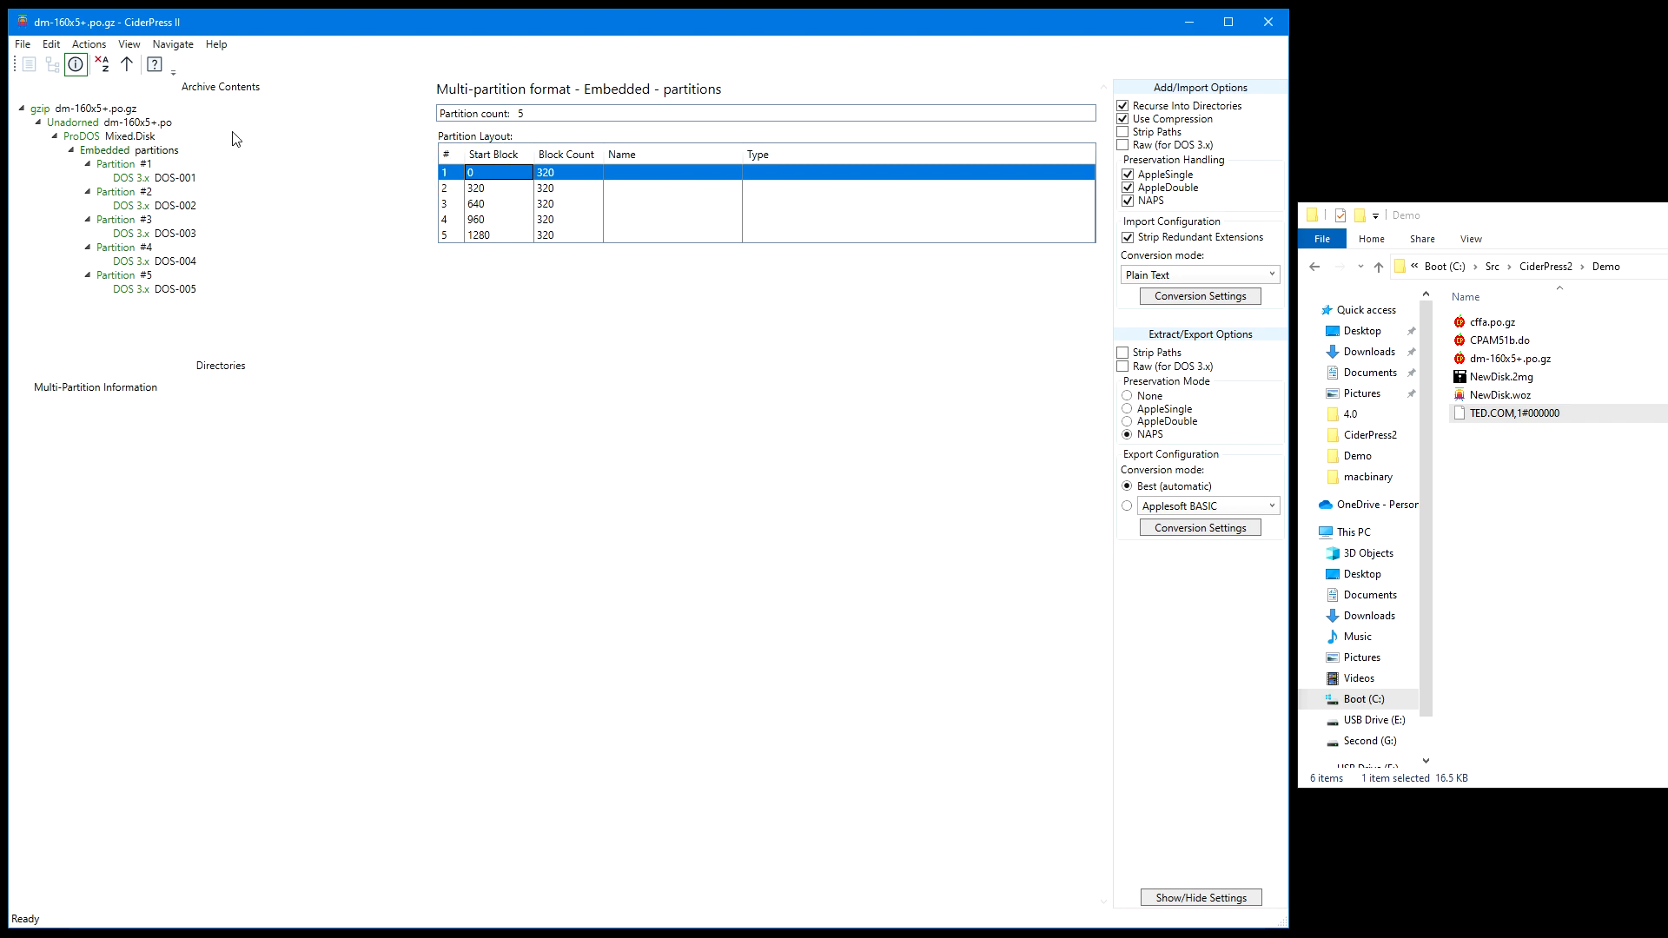
click(151, 139)
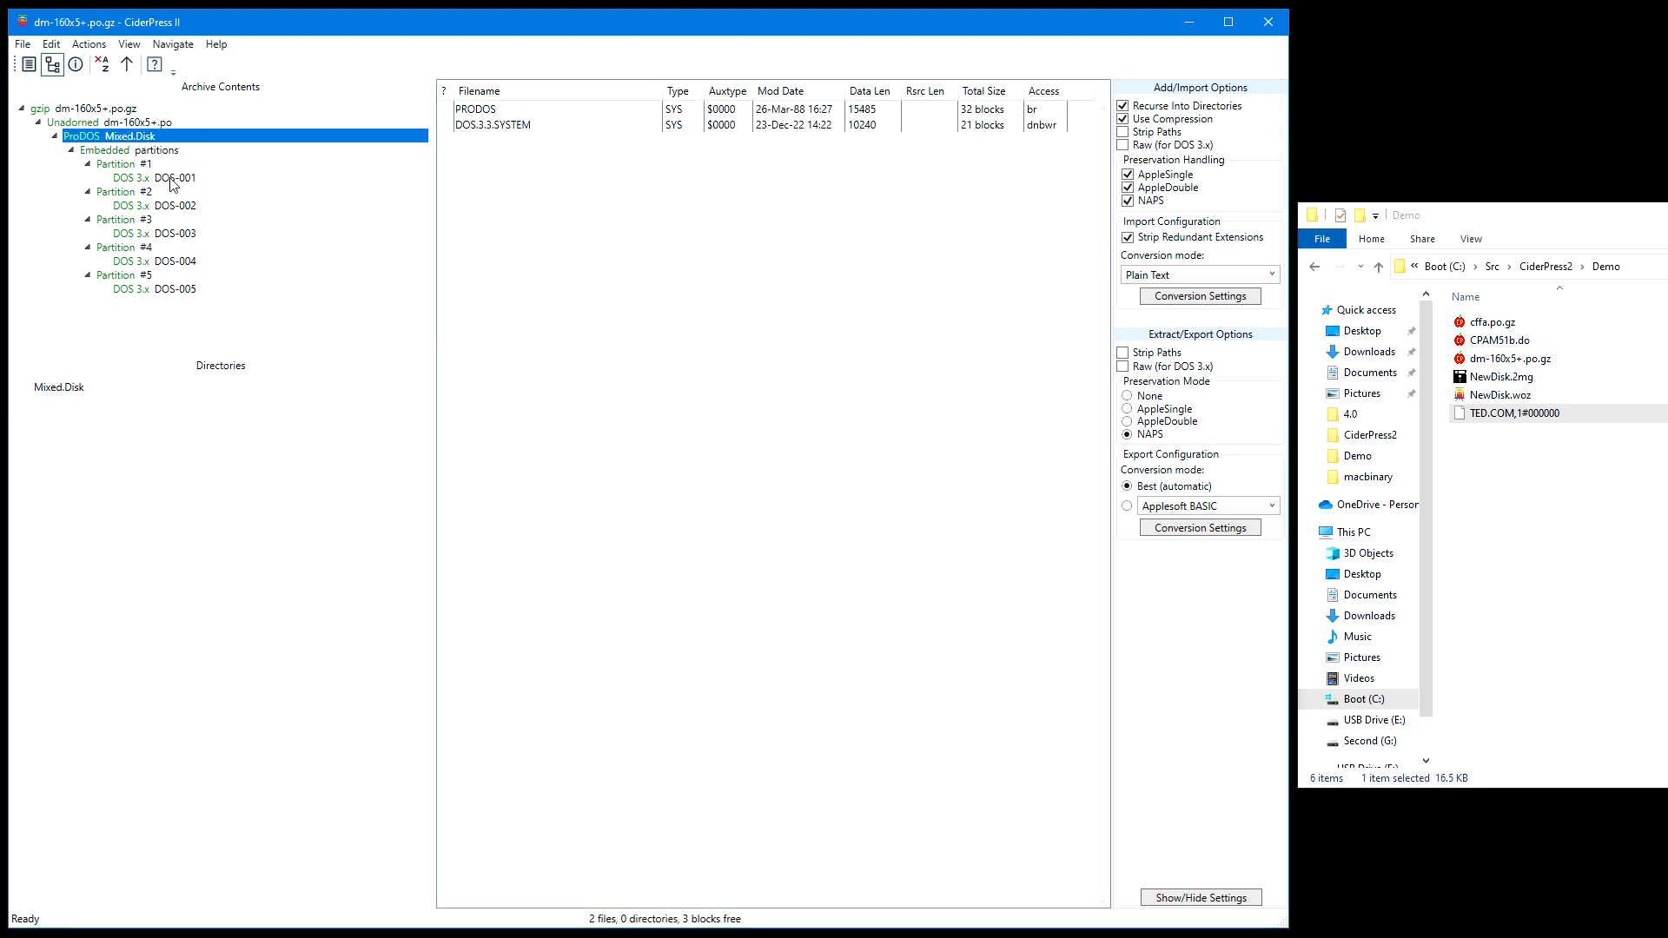
click(171, 178)
click(75, 63)
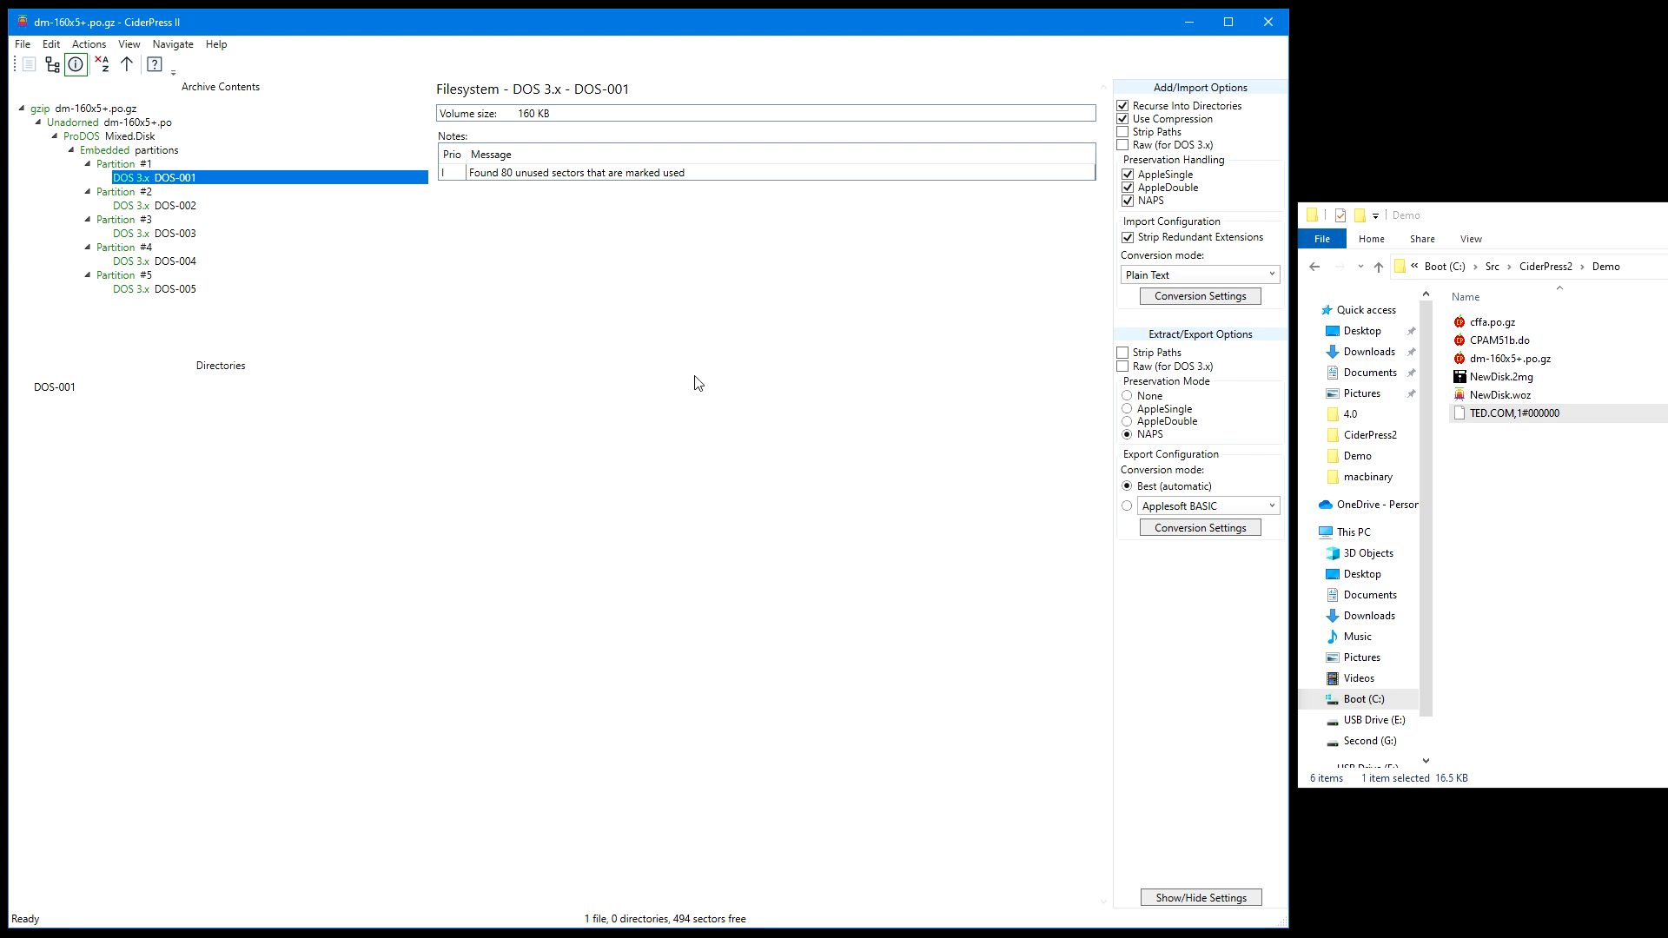
Open the removable Physical disk #2 with write access, restarting the program as Administrator
click(24, 45)
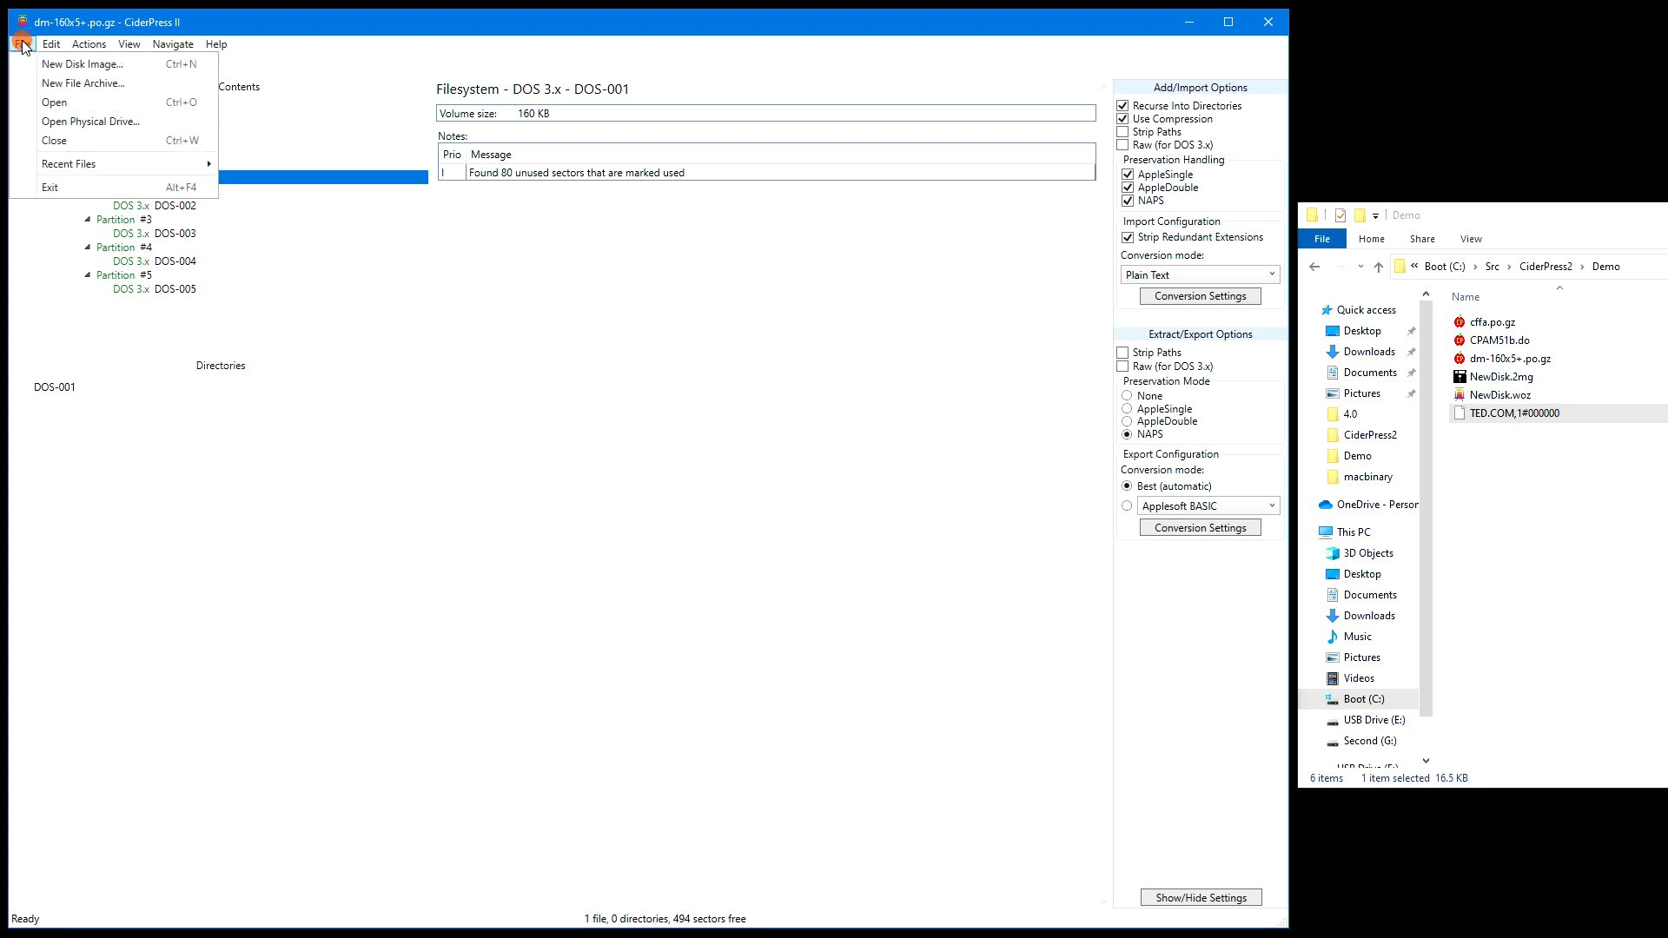
click(72, 129)
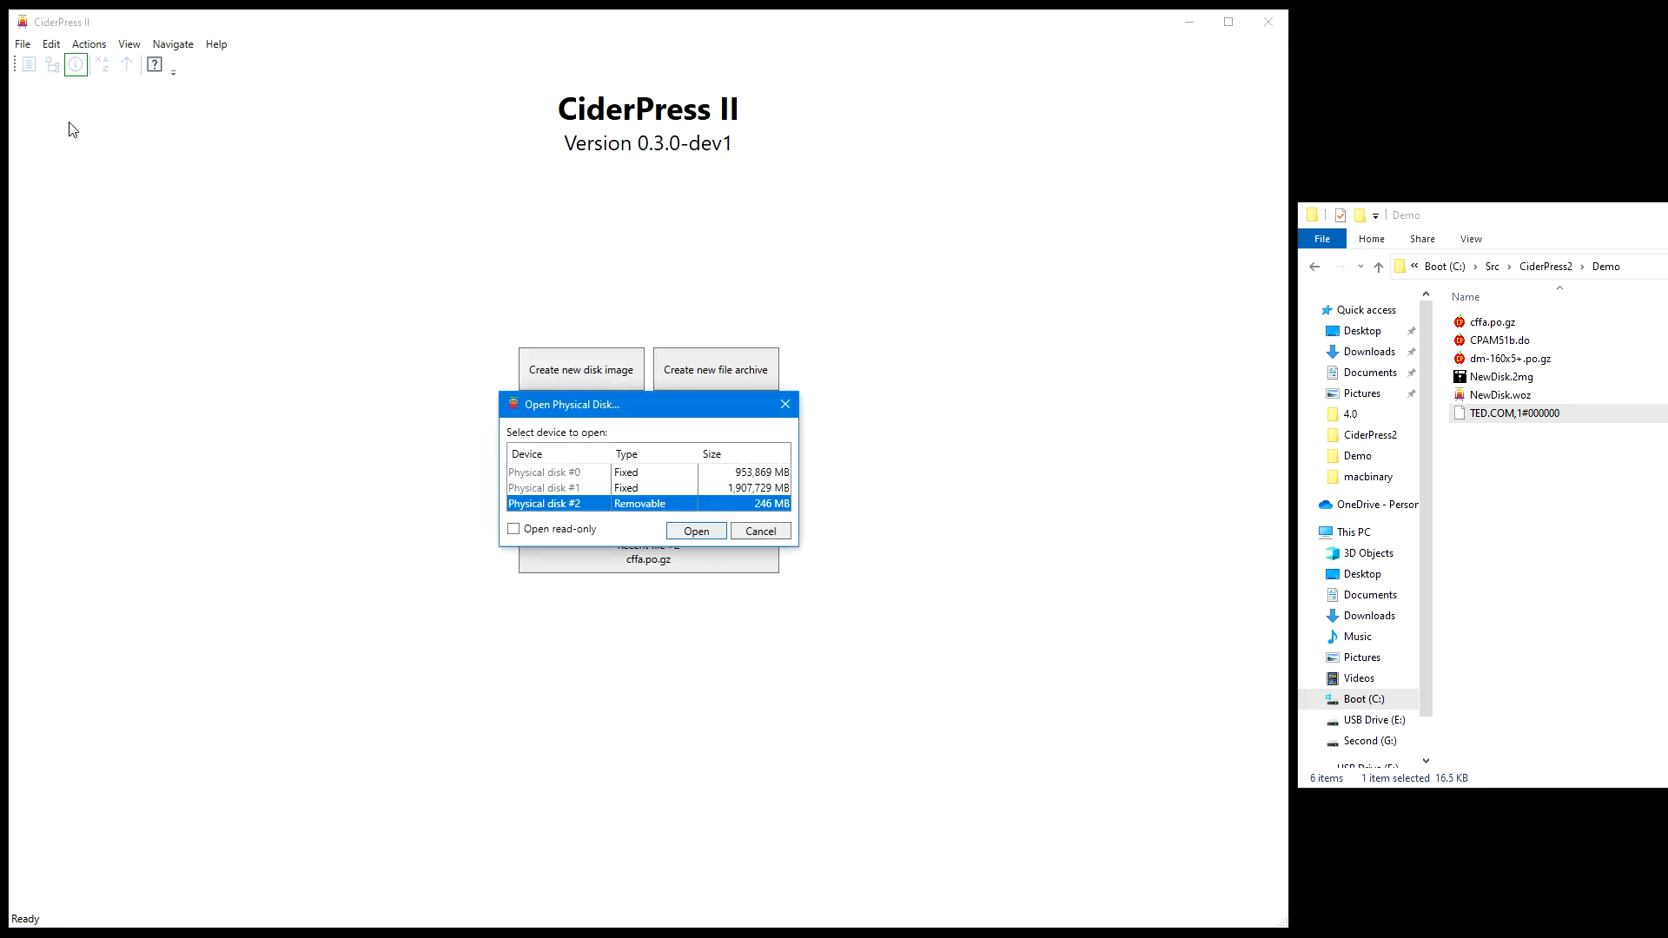
click(697, 530)
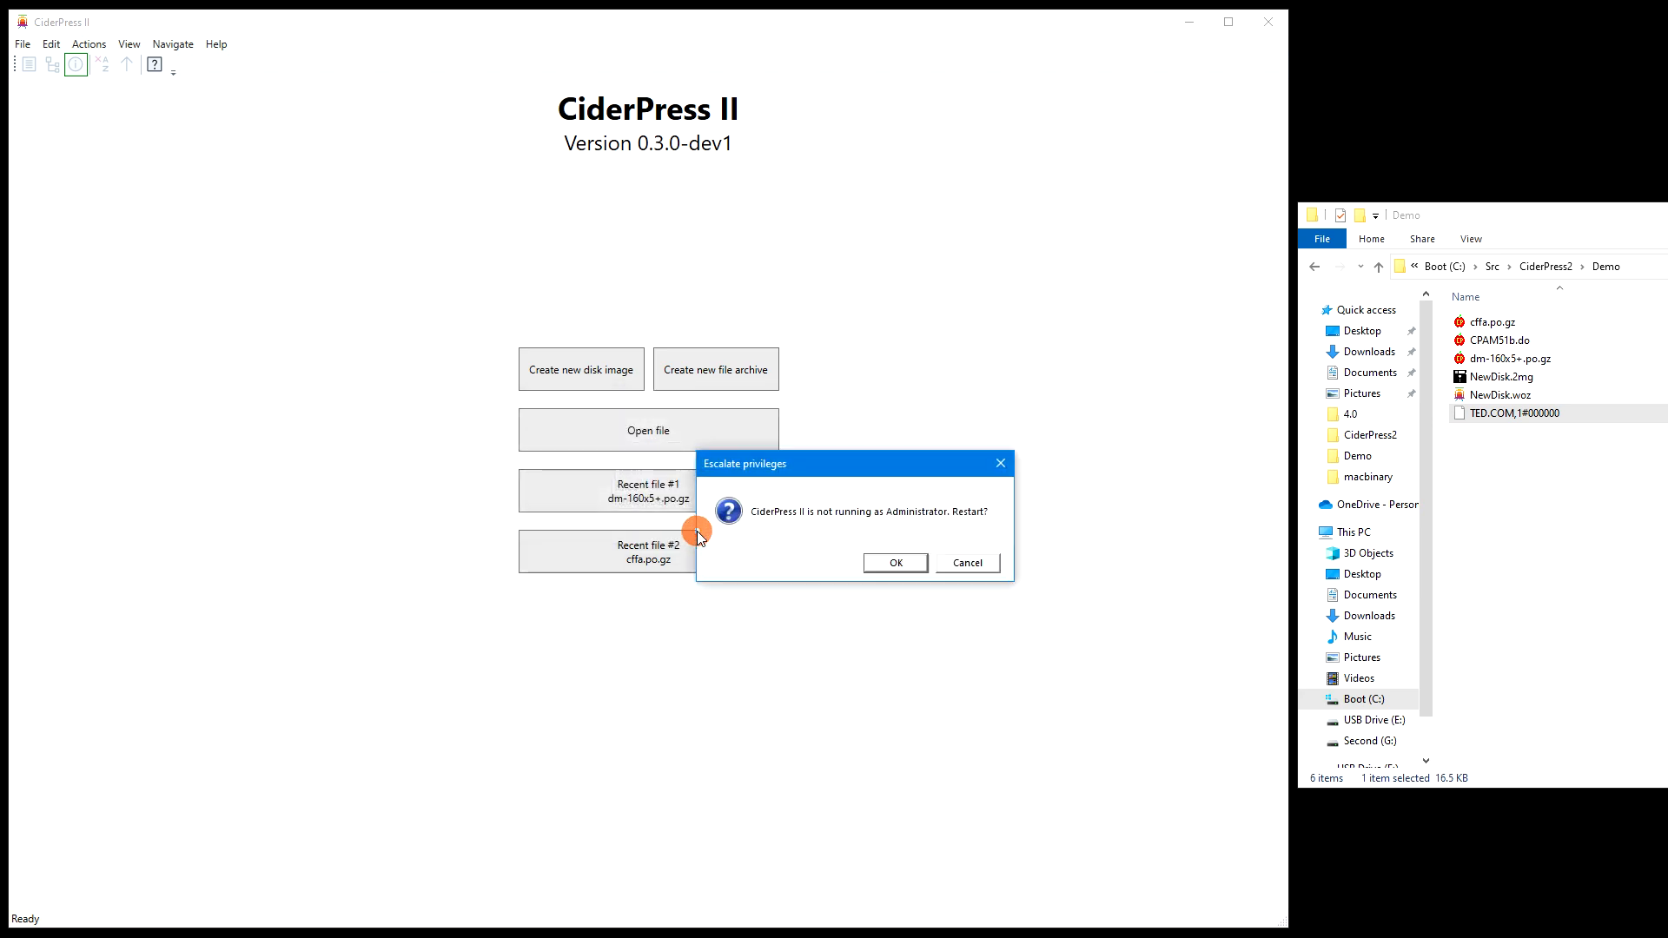
click(897, 563)
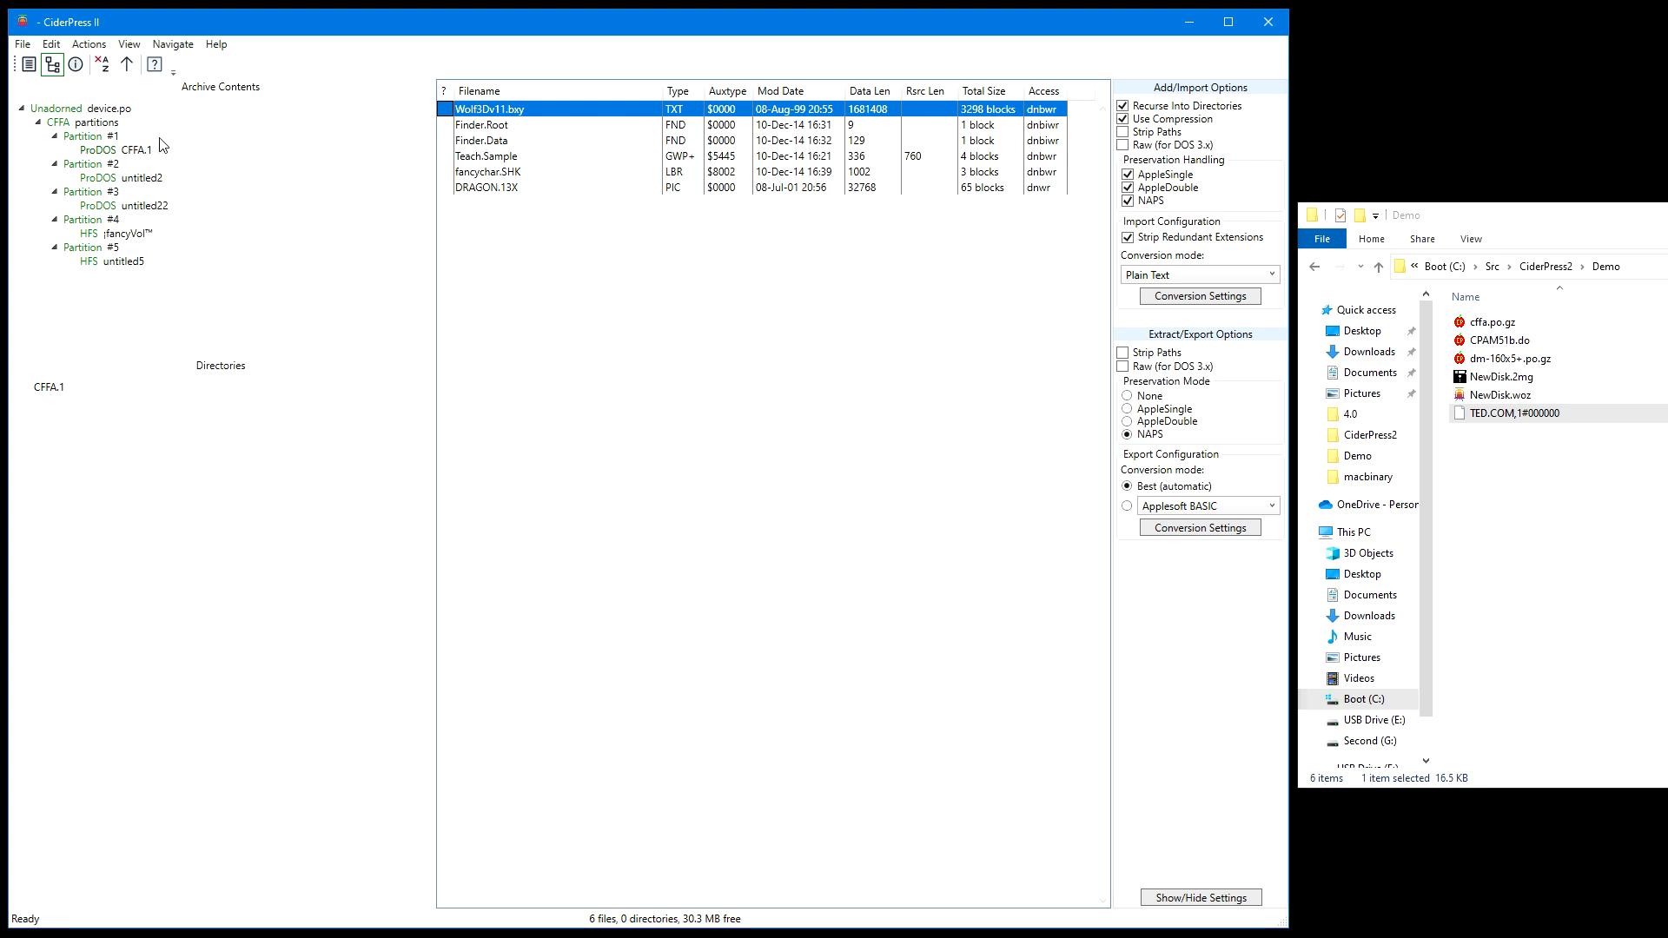
Browse the physical disk's untitled2, untitled22 and HFS :fancyVol™ volumes, and return to the CFFA.1 file list
click(157, 180)
click(159, 207)
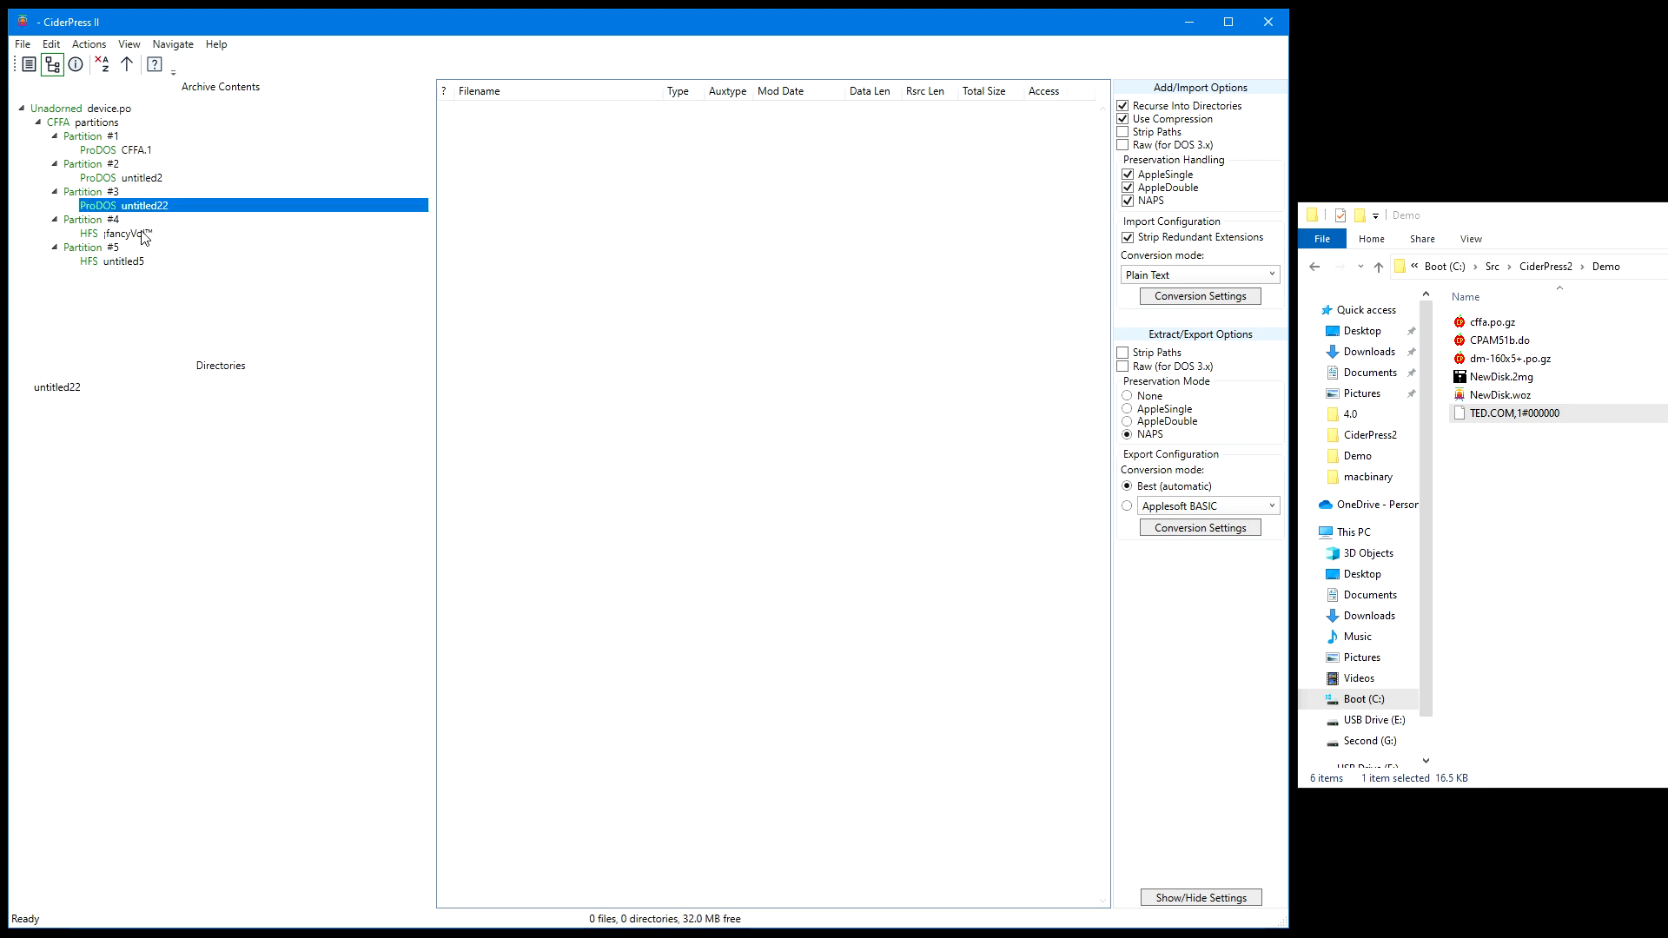
click(144, 232)
click(146, 153)
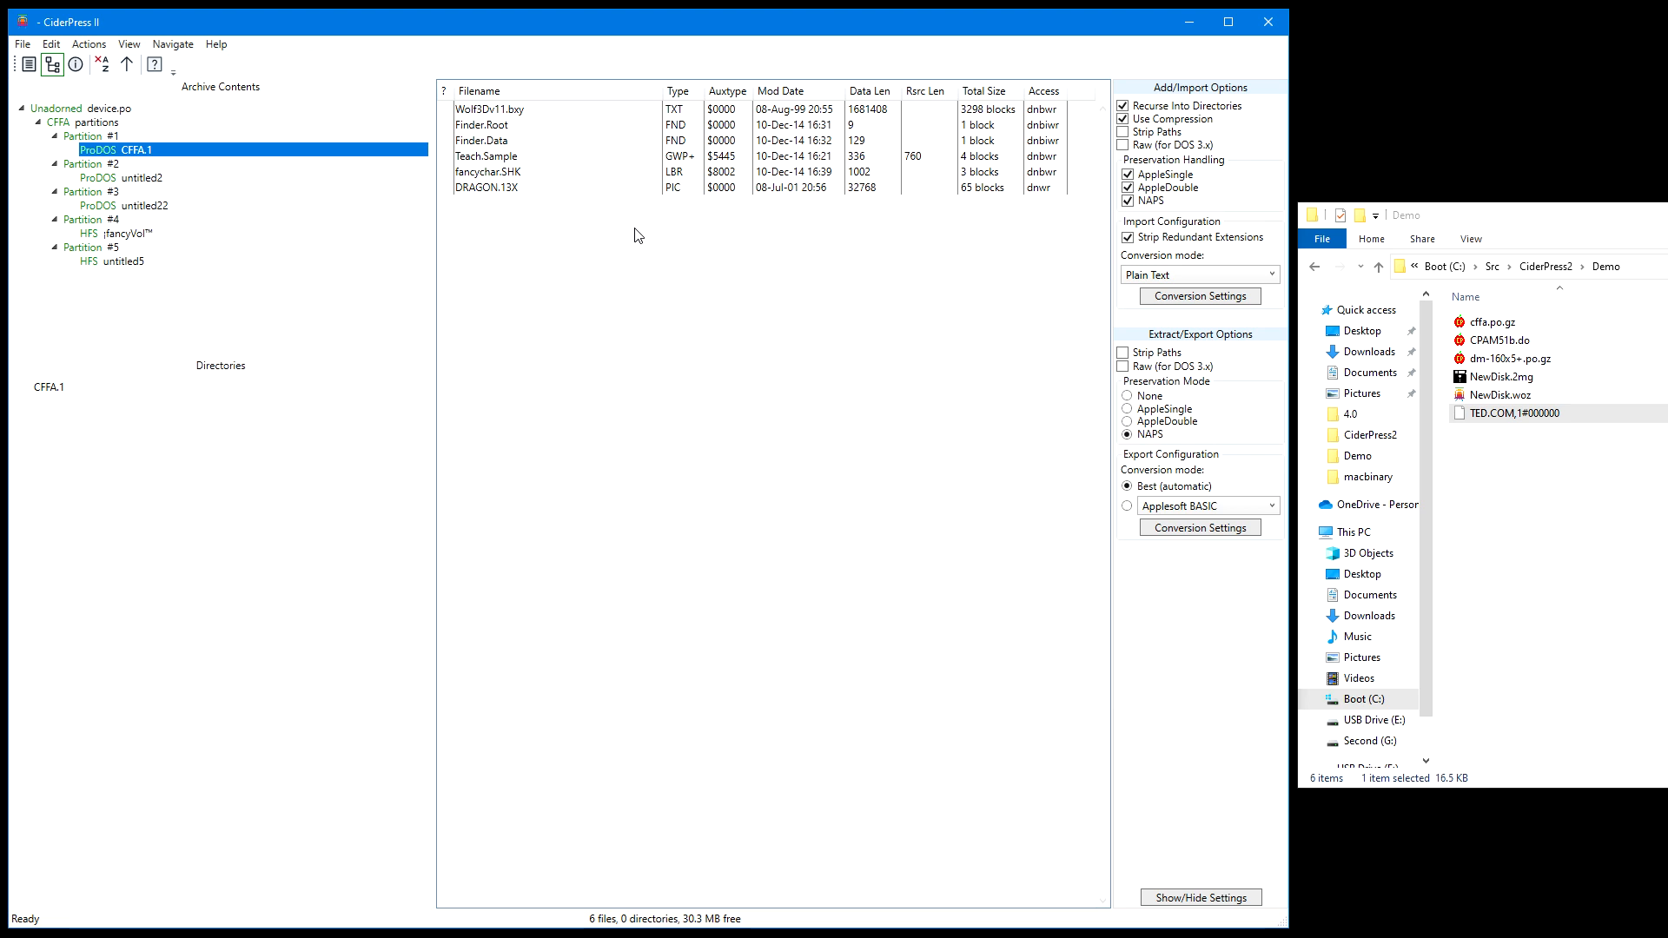